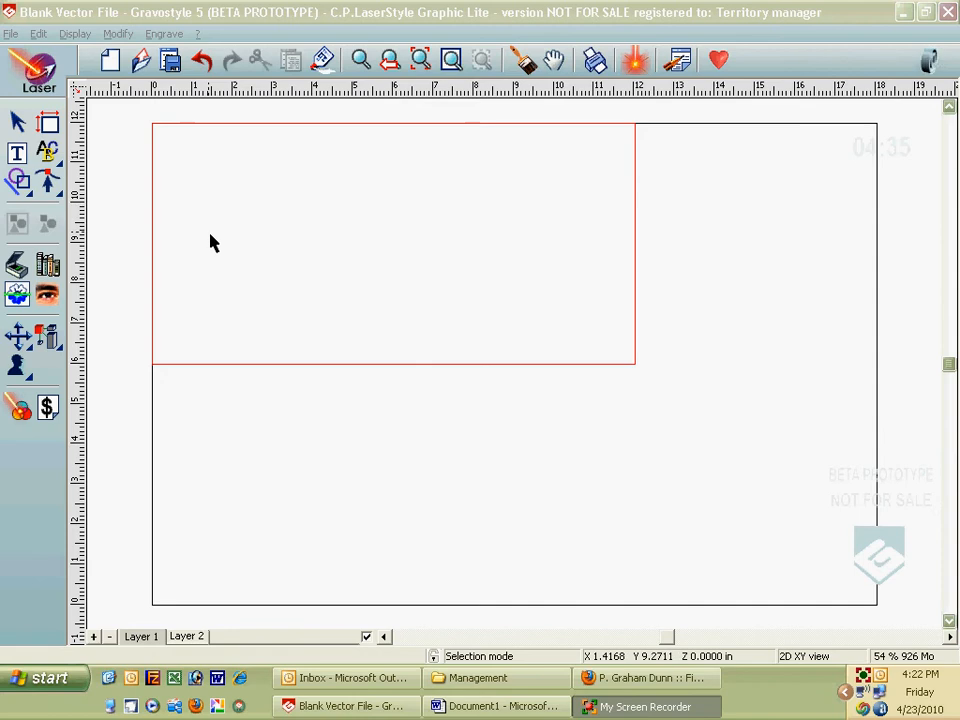
Step: Set up the rounded-rectangle shape tool with a -0.25 in corner radius
left_click(20, 182)
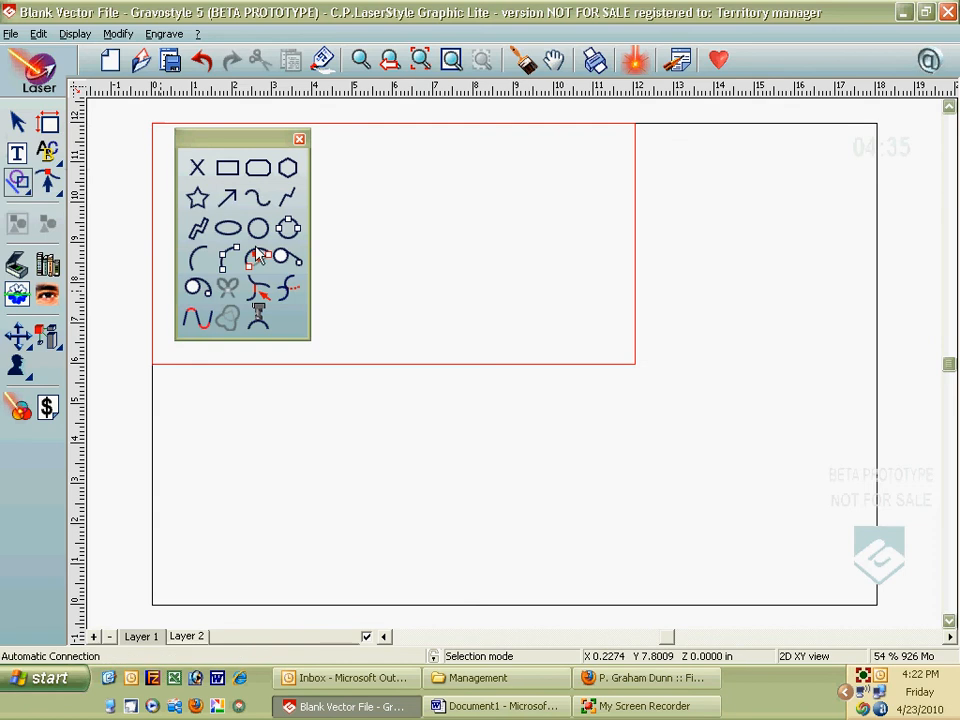
left_click(258, 170)
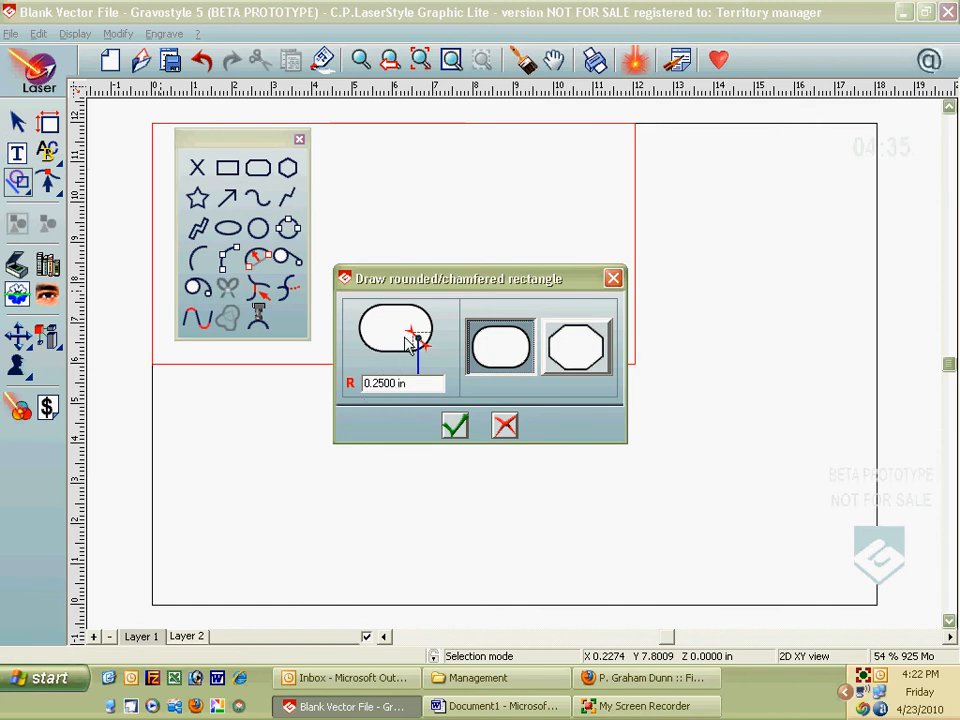
left_click(369, 384)
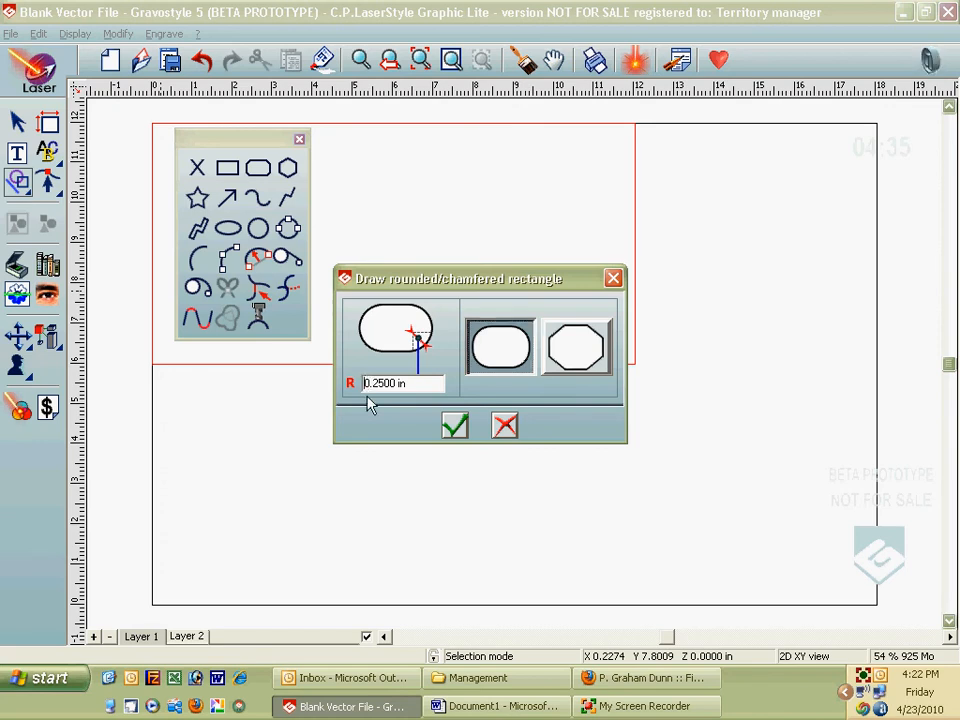
left_click(453, 427)
left_click(299, 140)
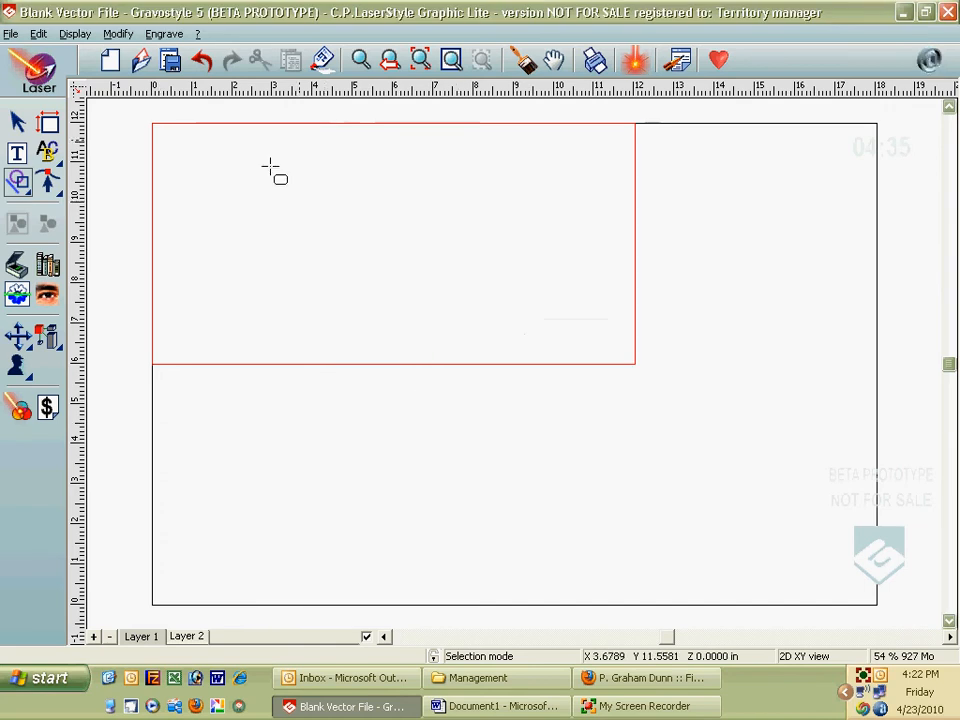
Step: Draw a rounded rectangle in the upper-left part of the red area
left_click_drag(221, 153, 406, 246)
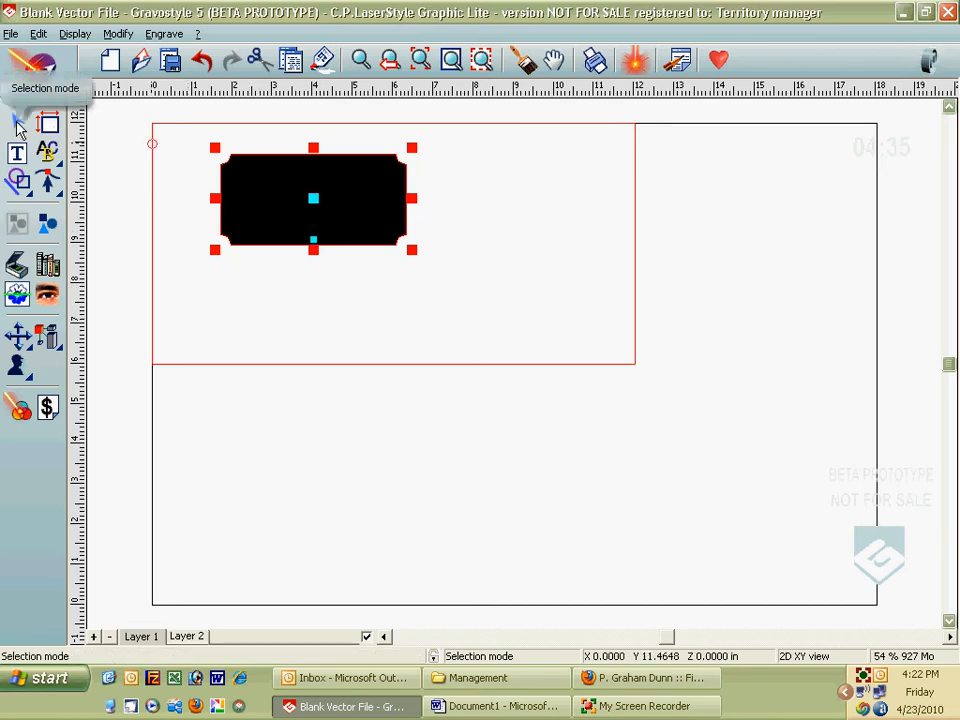
left_click(18, 125)
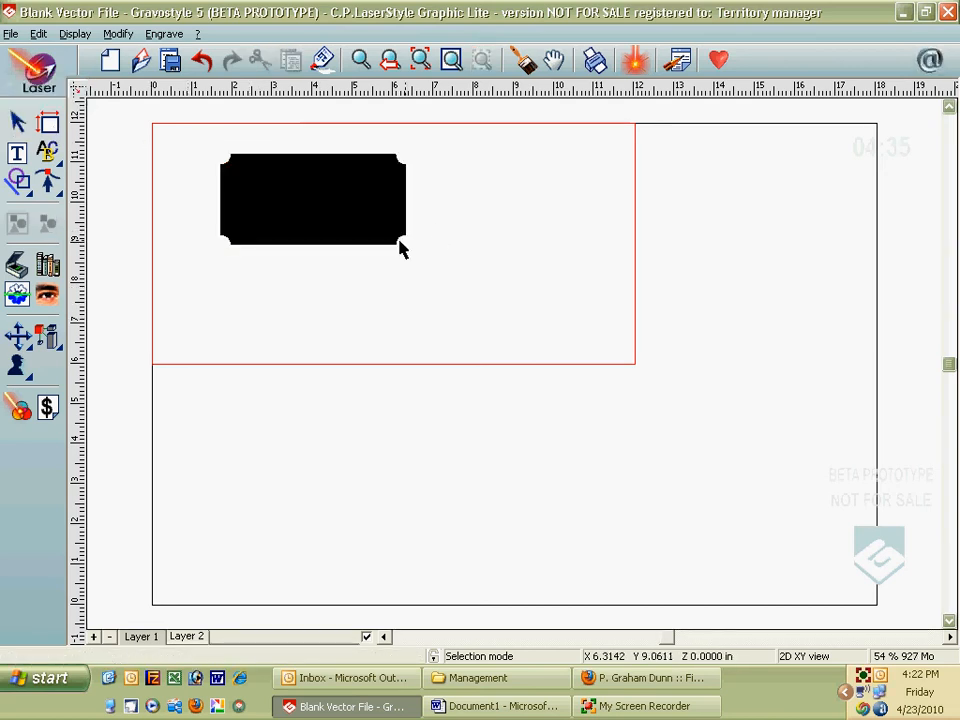
left_click(402, 247)
Step: Resize the rectangle to exactly 2.5 × 1.25 in with Keep ratio turned off
left_click_drag(411, 250, 436, 285)
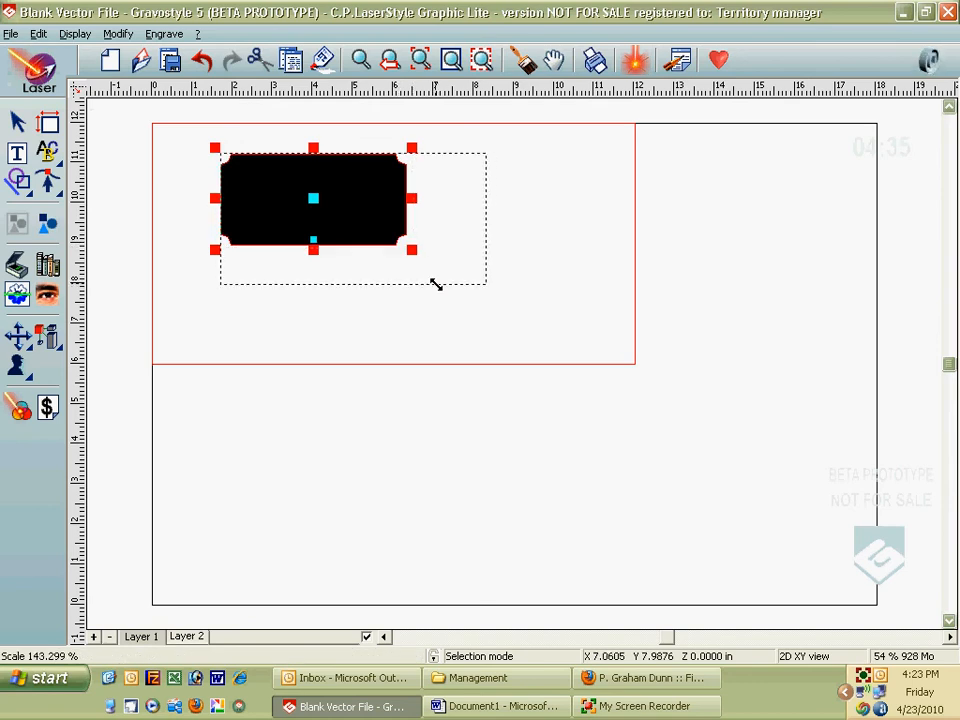
right_click(436, 285)
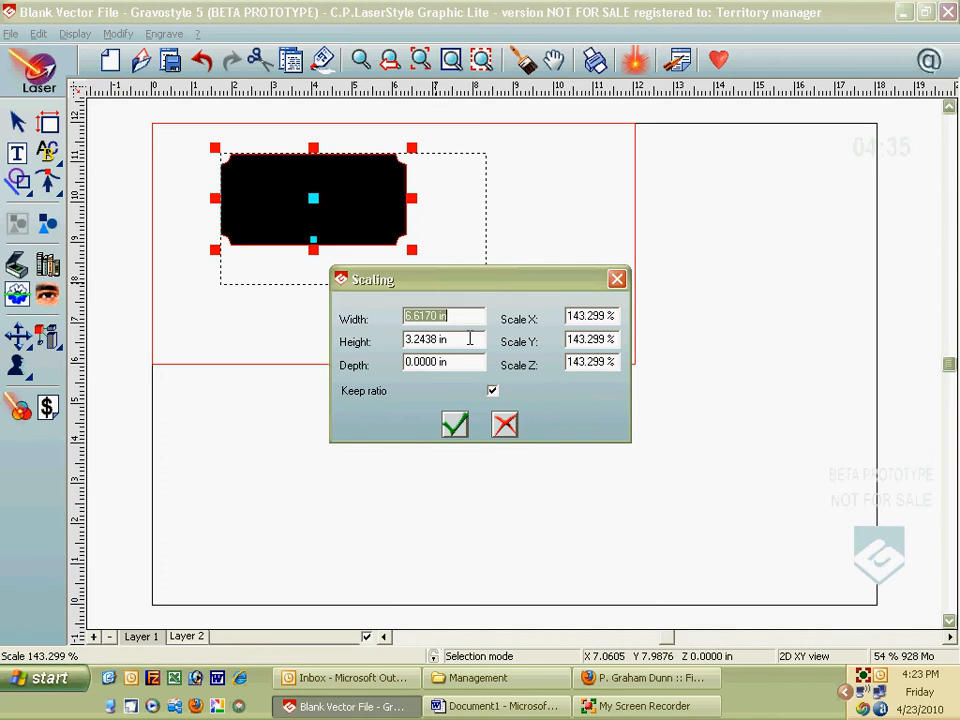
type("2.5")
key("Tab")
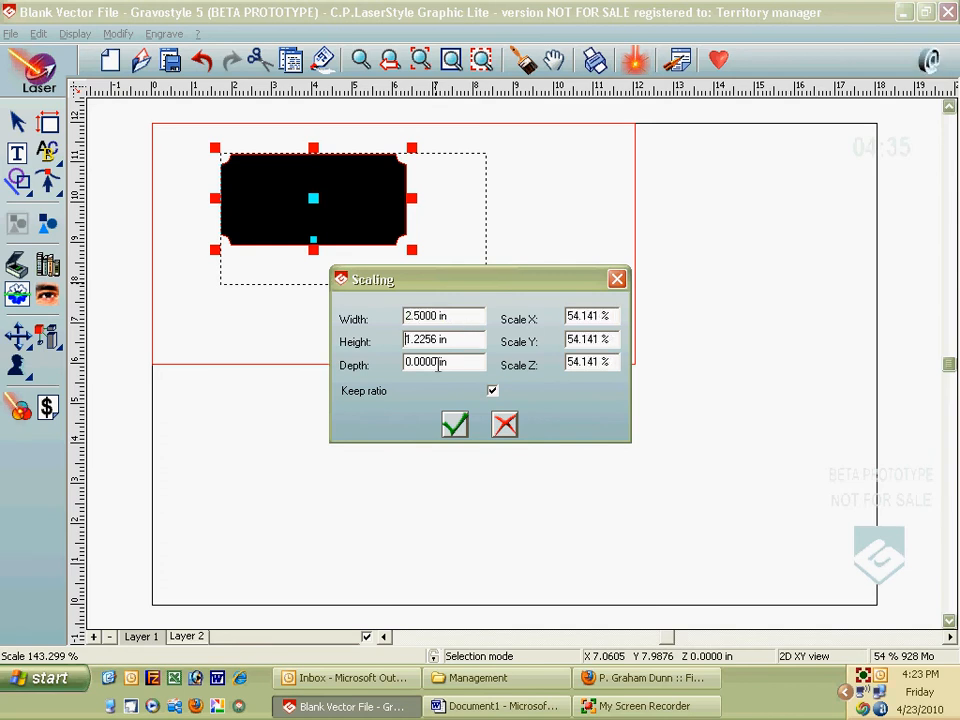
left_click(492, 391)
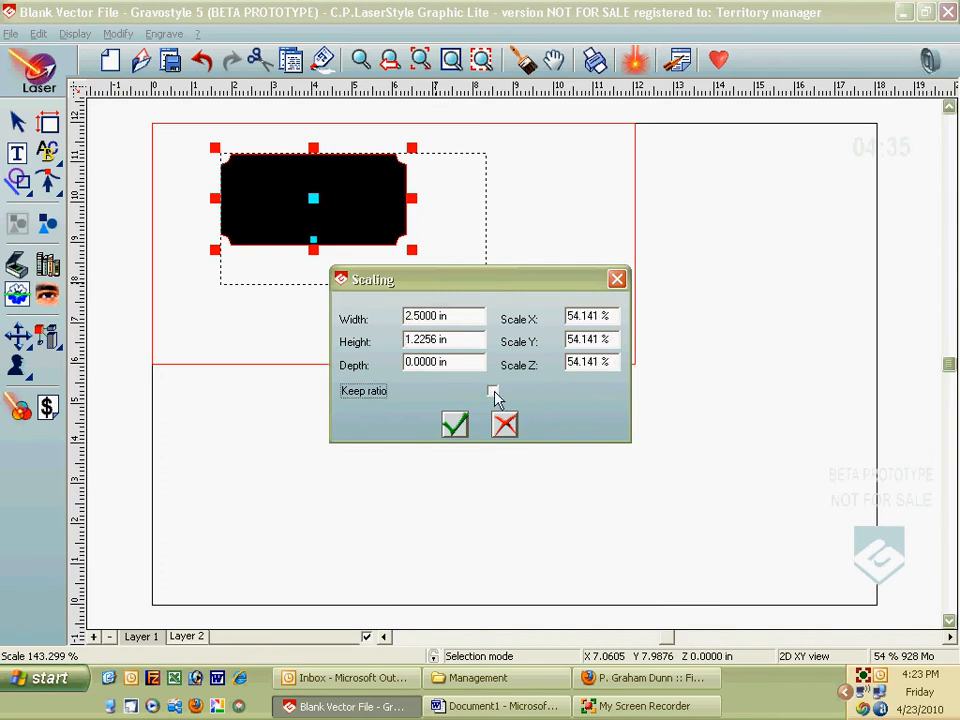
left_click_drag(452, 344, 339, 340)
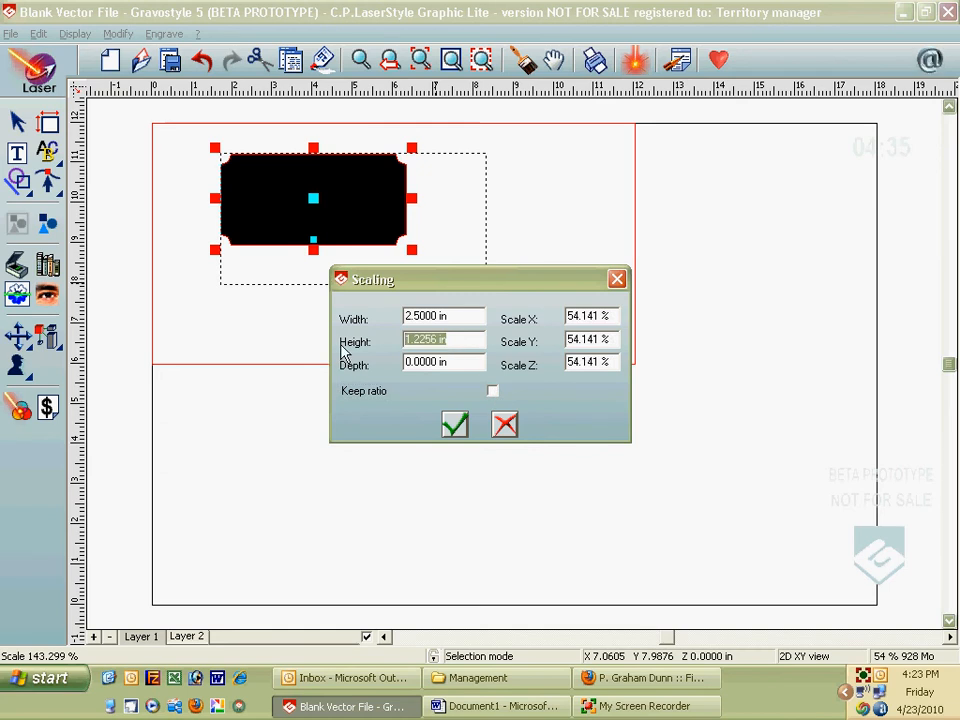
type("1.25")
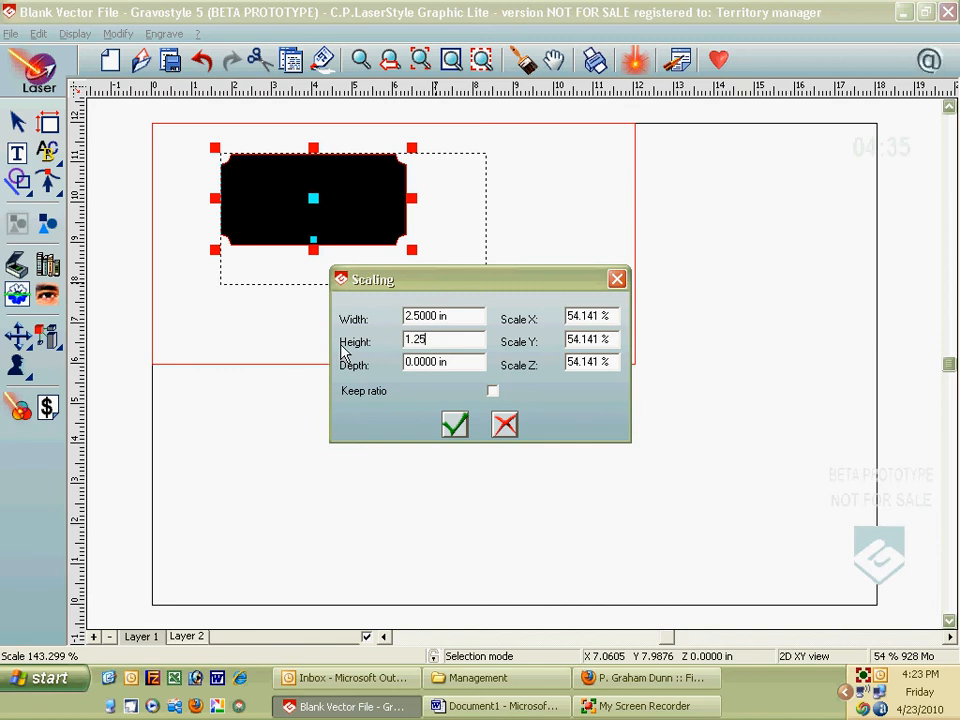
left_click(455, 425)
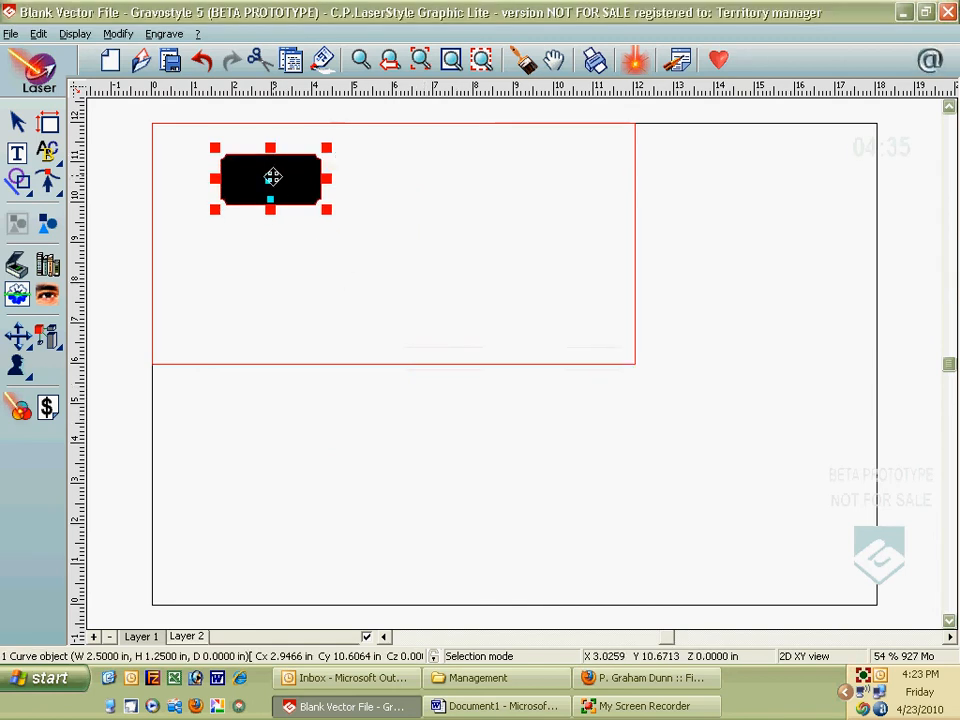
Step: Move the plate shape to the top-left corner and give it the red laser colour
left_click_drag(272, 178, 212, 158)
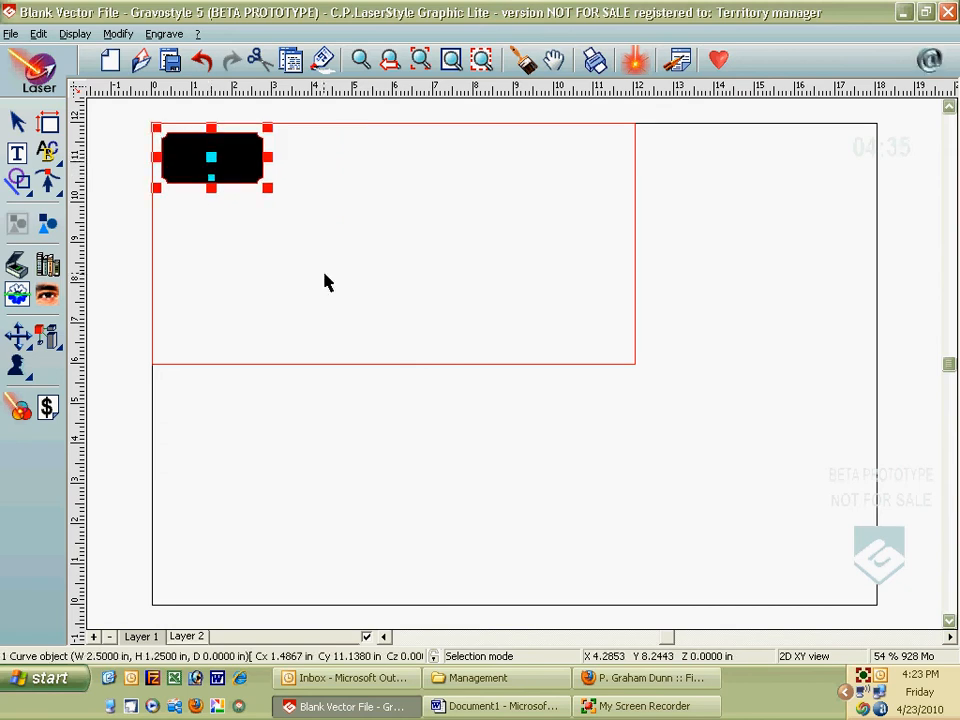
left_click(19, 409)
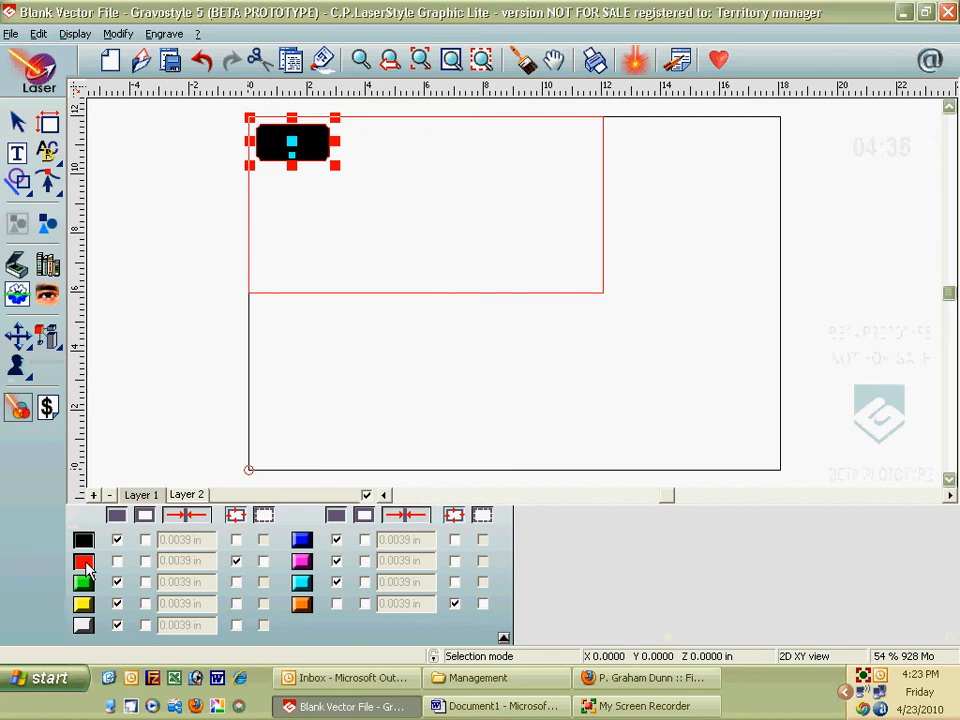
left_click(85, 565)
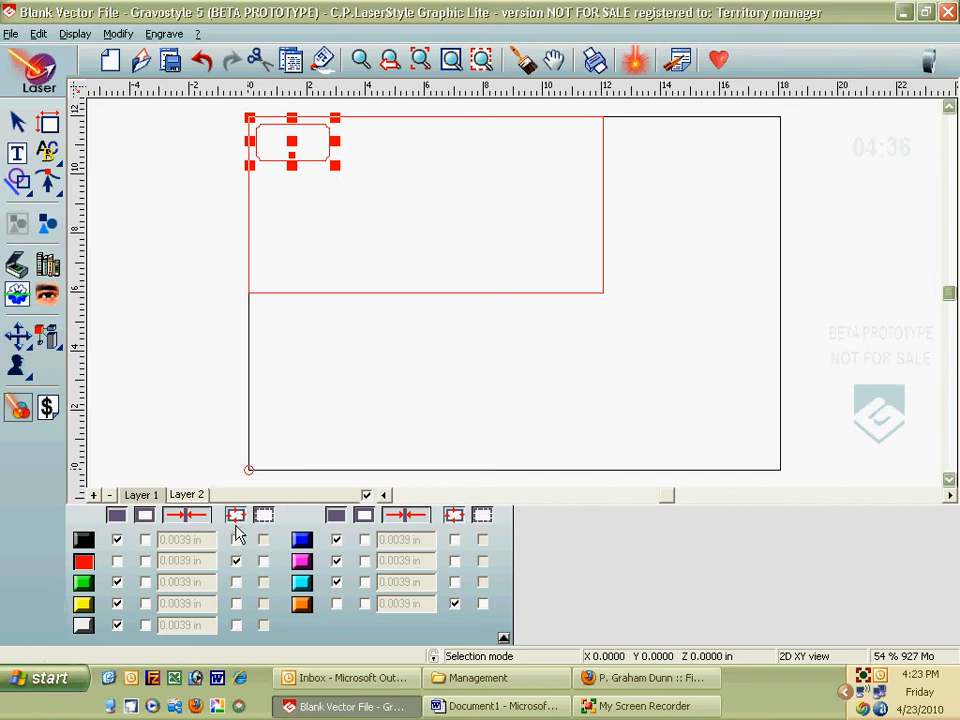
left_click(361, 61)
left_click_drag(246, 116, 403, 195)
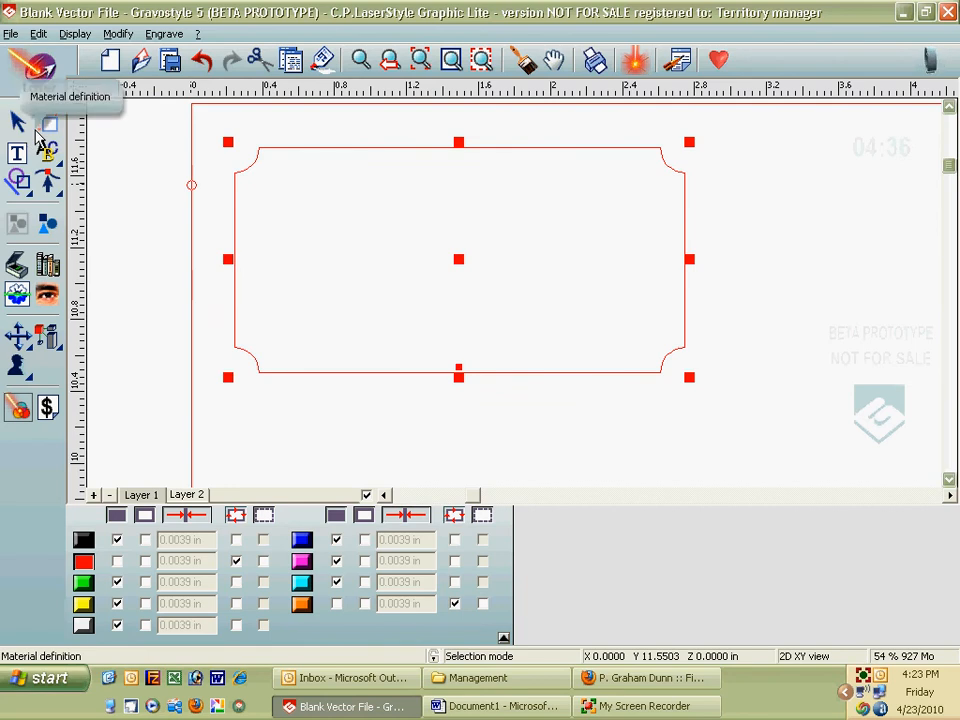
Step: Insert the Hallmark2 logo from the Logos symbol library onto the drawing
left_click(47, 263)
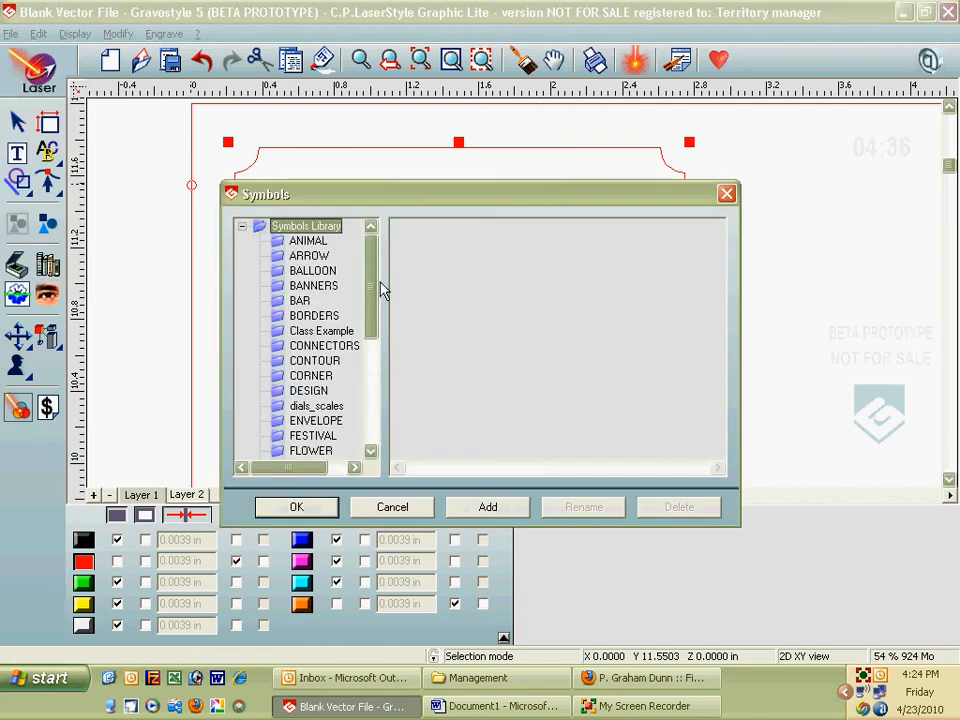
left_click(369, 396)
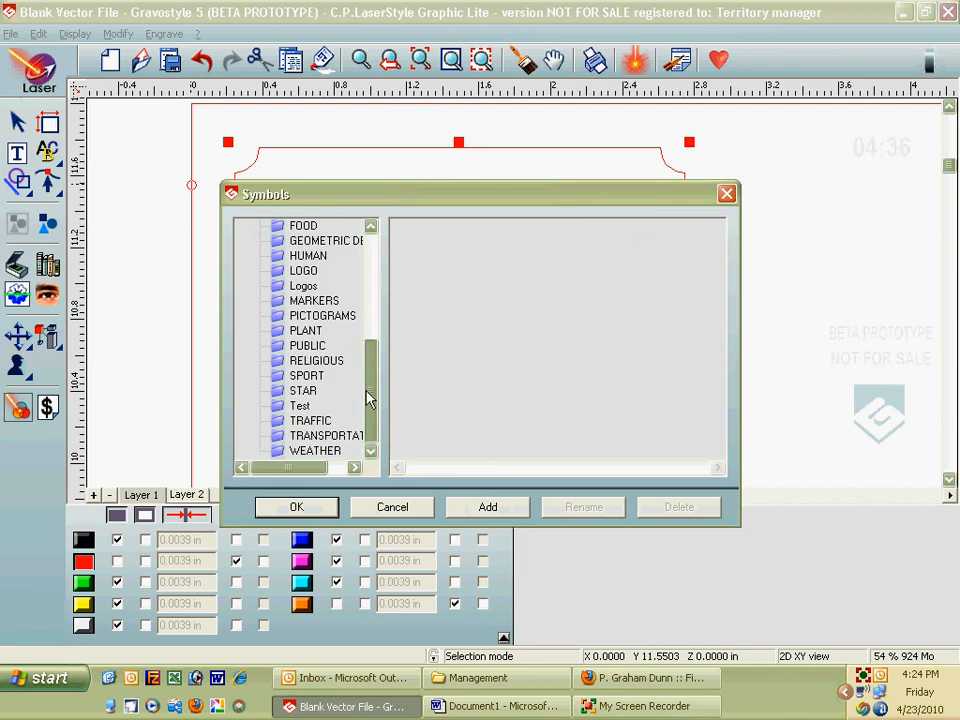
left_click(303, 285)
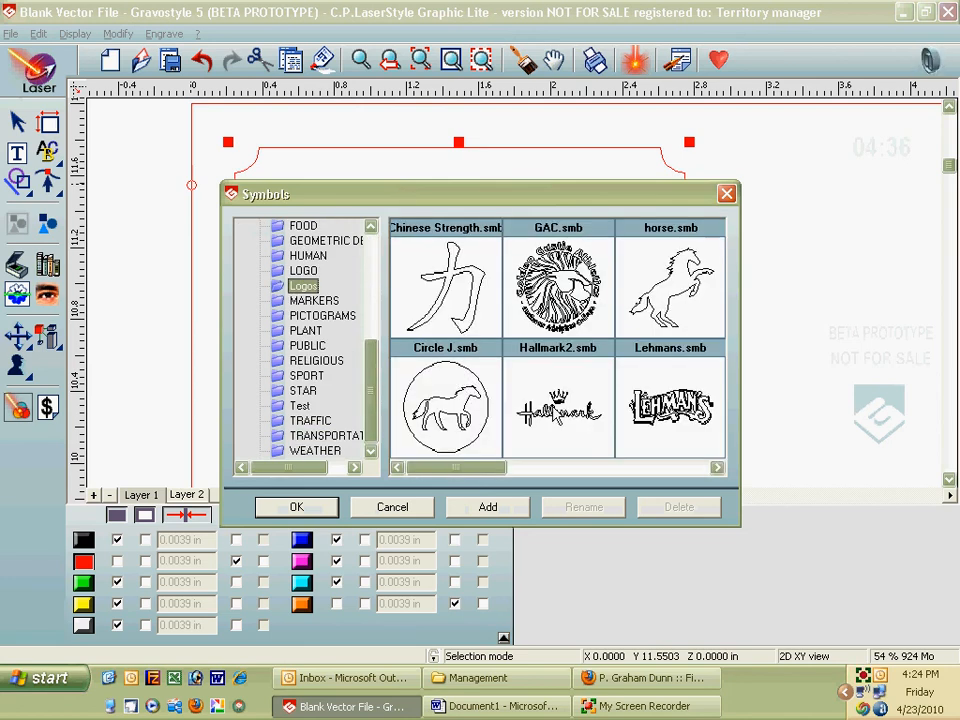
left_click(558, 405)
left_click(298, 508)
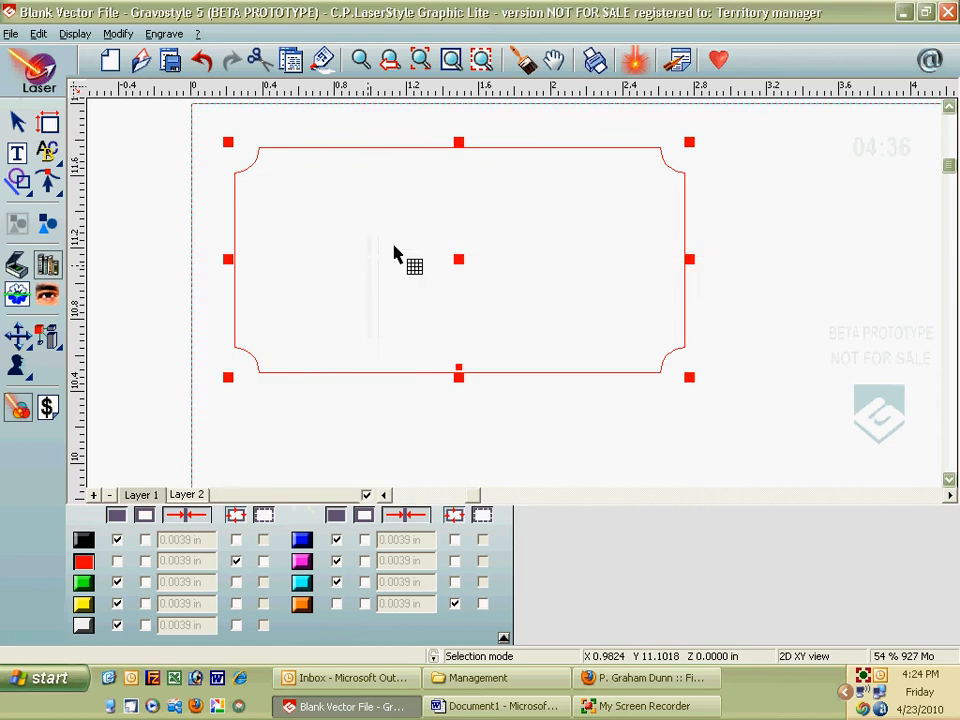
left_click(471, 349)
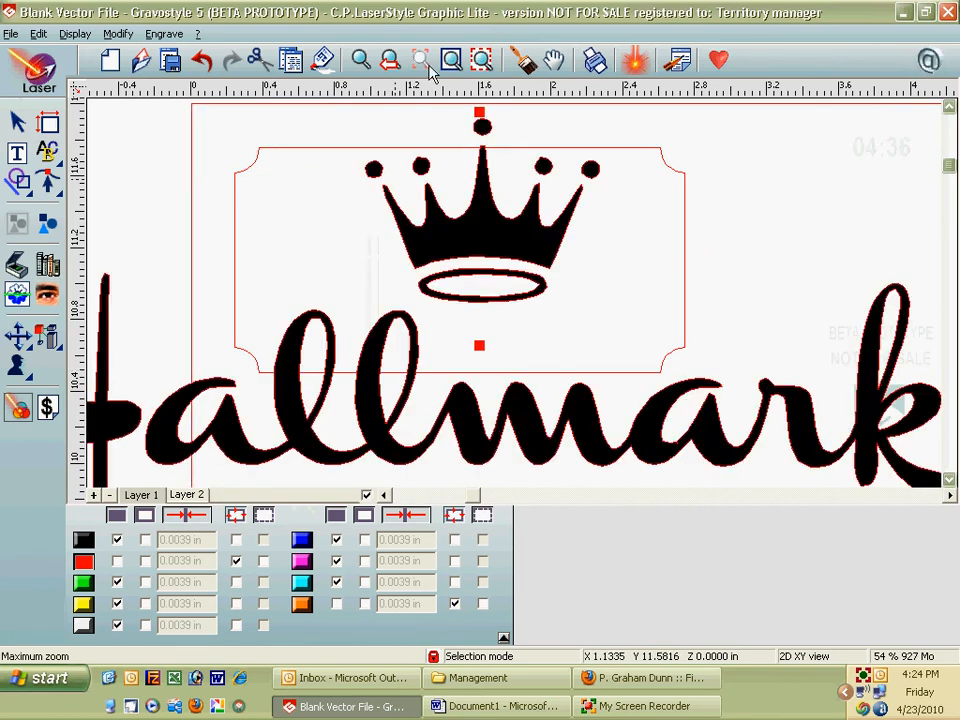
Step: Shrink the Hallmark logo to about 1.34 × 0.54 in and centre it near the plate's top
left_click_drag(330, 168, 419, 202)
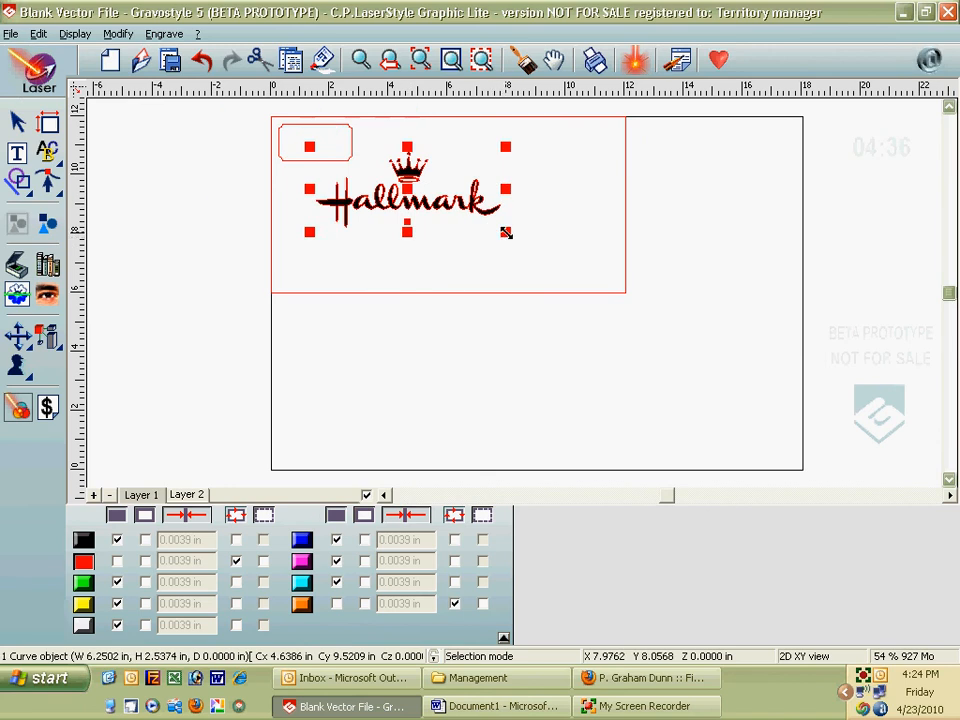
left_click_drag(506, 231, 315, 140)
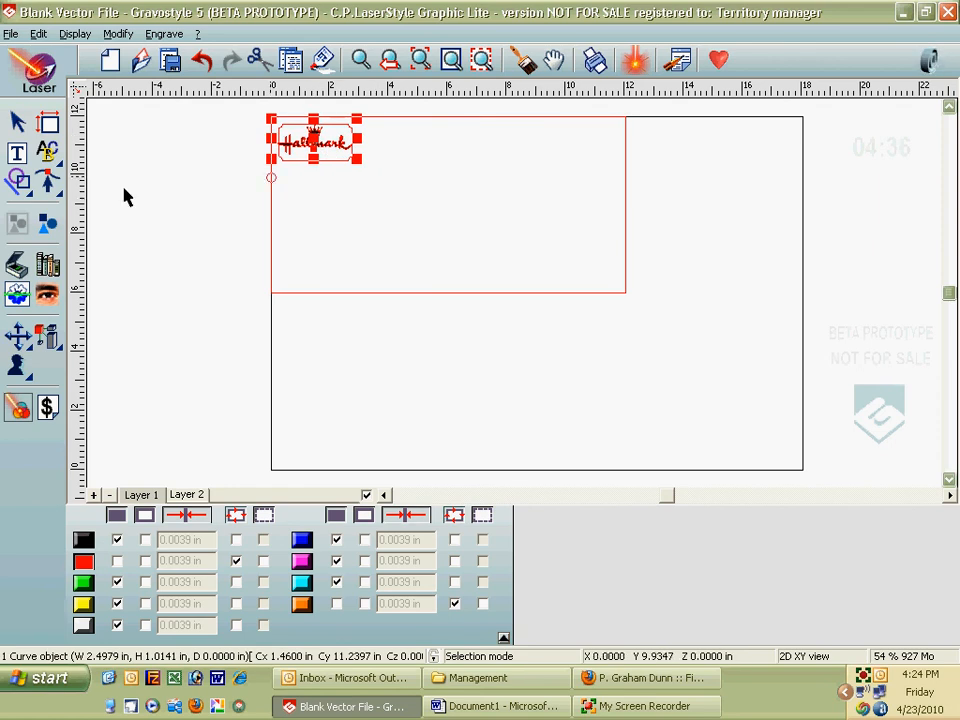
left_click(360, 59)
left_click_drag(392, 195, 240, 102)
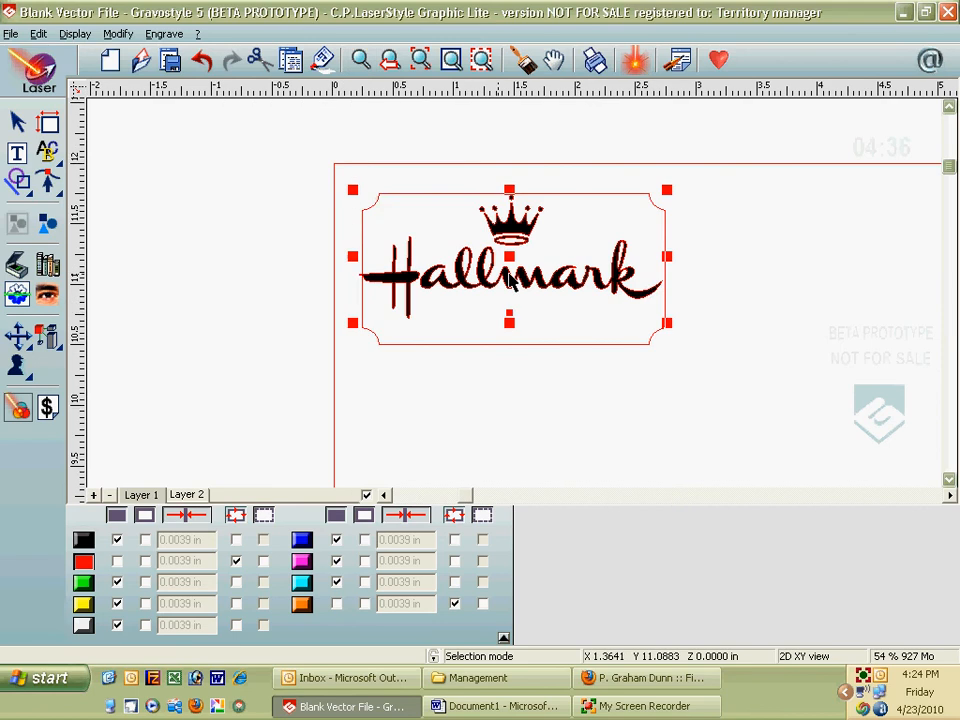
left_click_drag(636, 304, 525, 250)
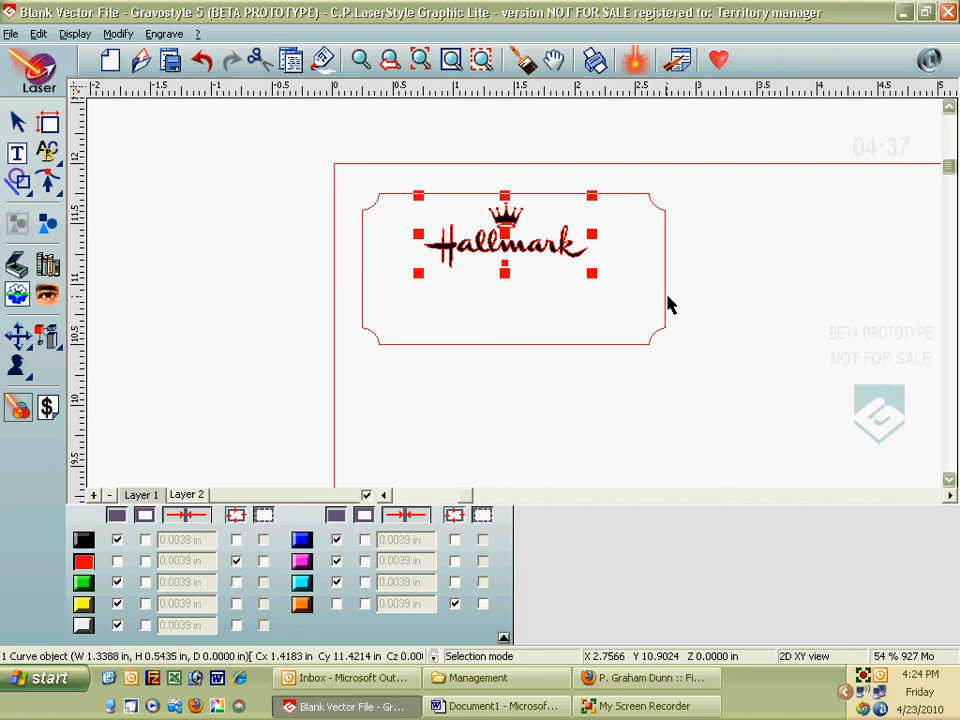
Step: Insert bar symbol 10003 beneath the Hallmark logo and stretch it wider
left_click(48, 268)
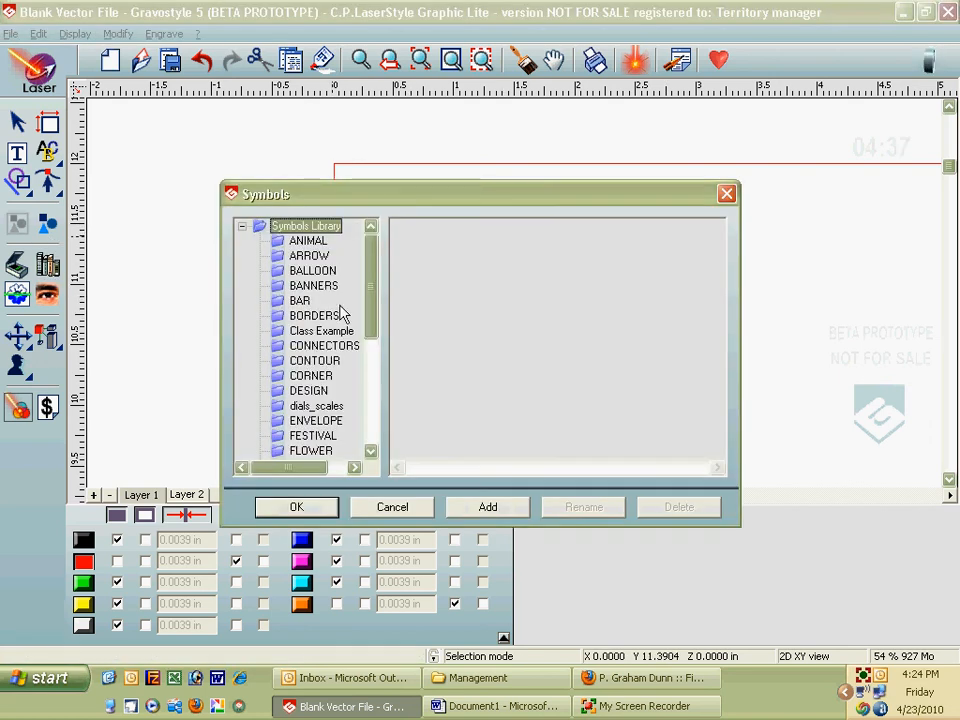
left_click(302, 302)
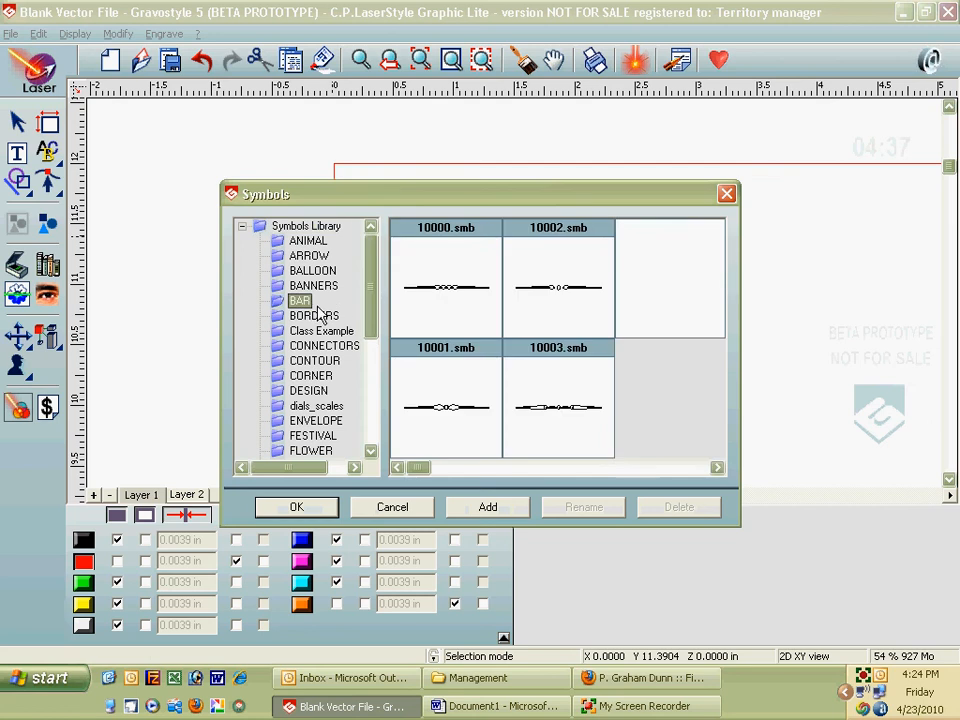
left_click(546, 413)
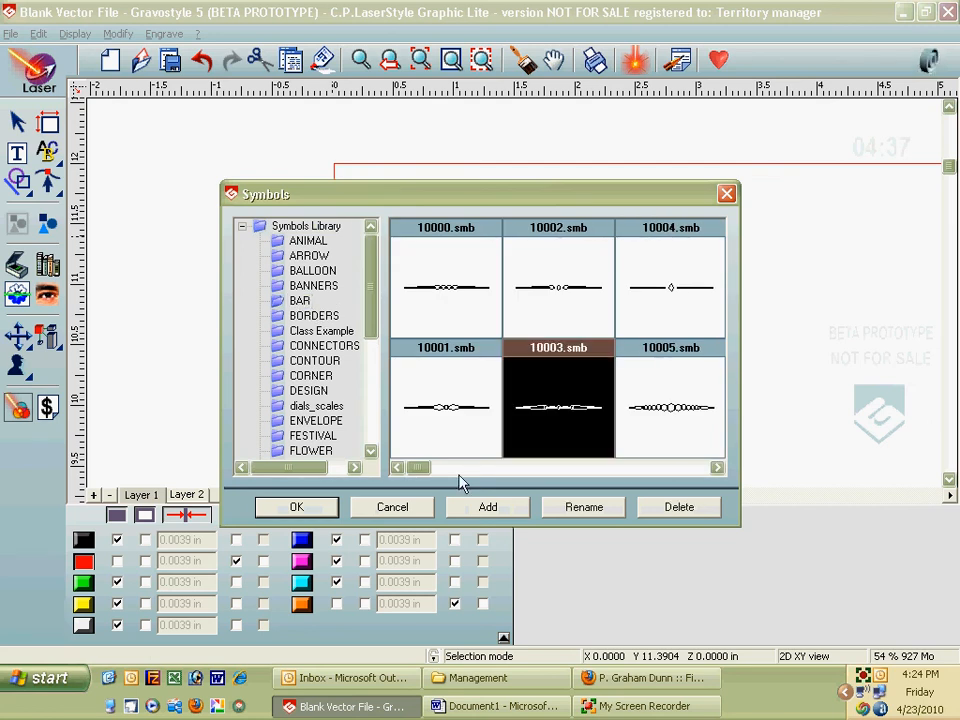
left_click(320, 510)
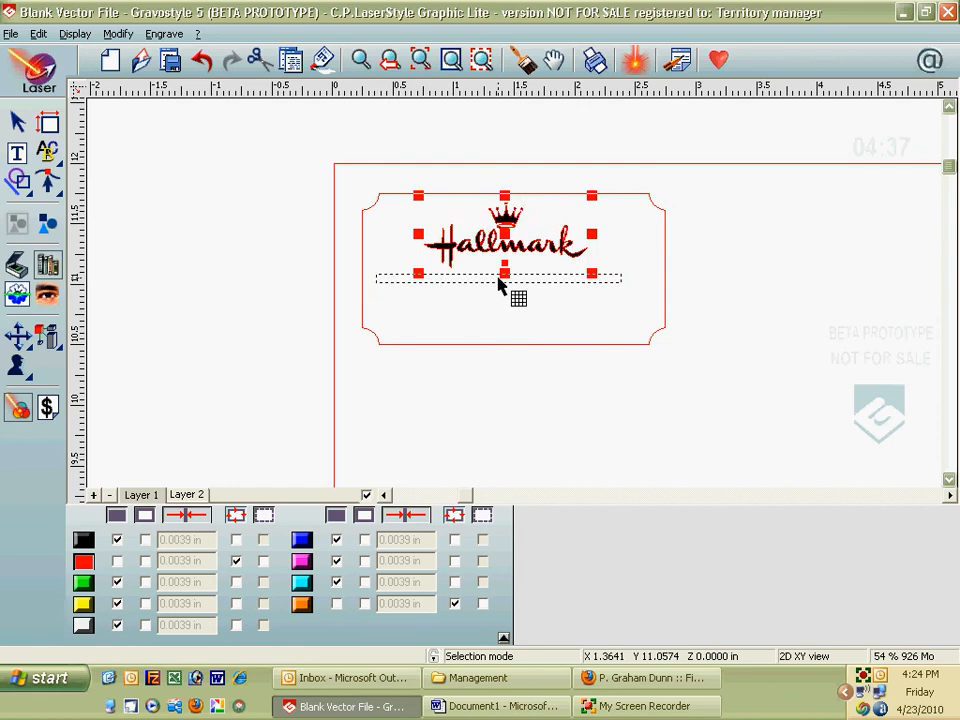
left_click(499, 288)
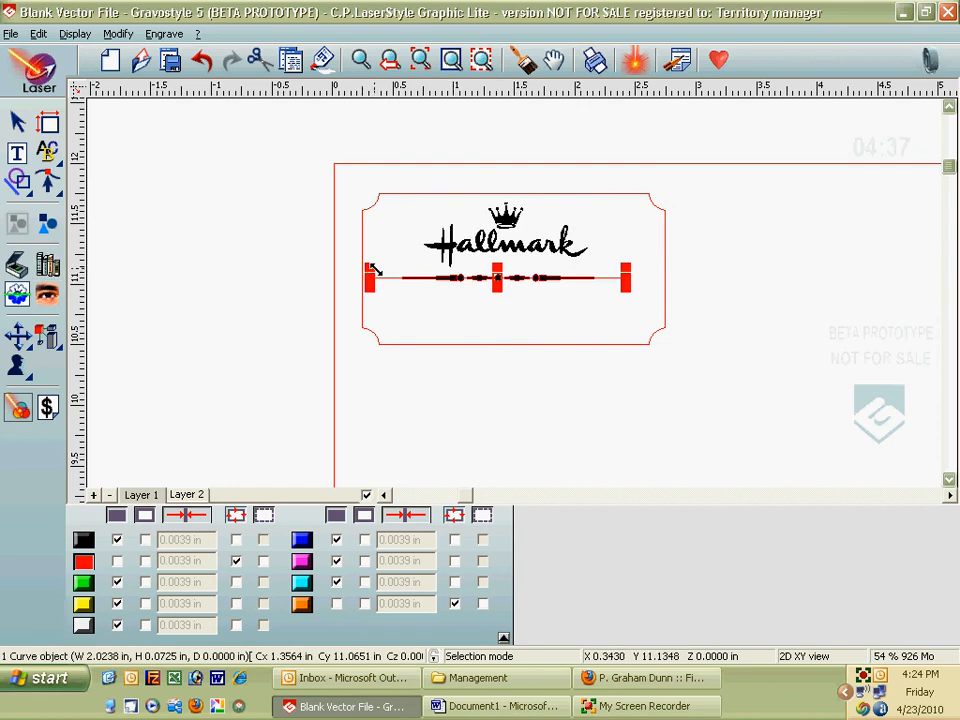
left_click_drag(371, 272, 397, 273)
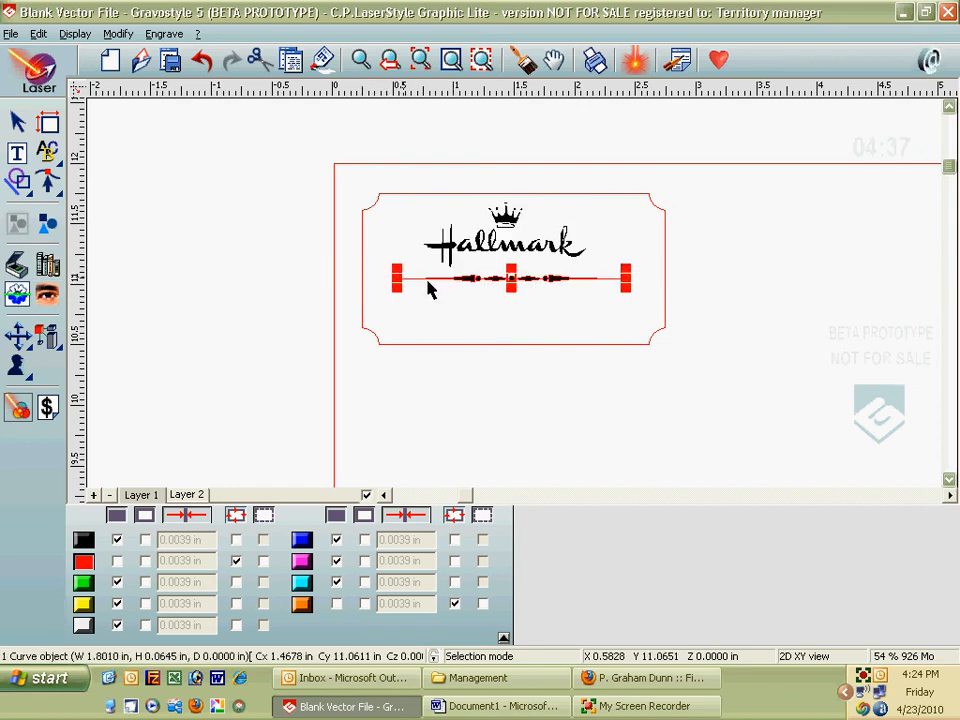
left_click(20, 153)
Step: Add a text line with the person's full name below the plate
left_click(591, 393)
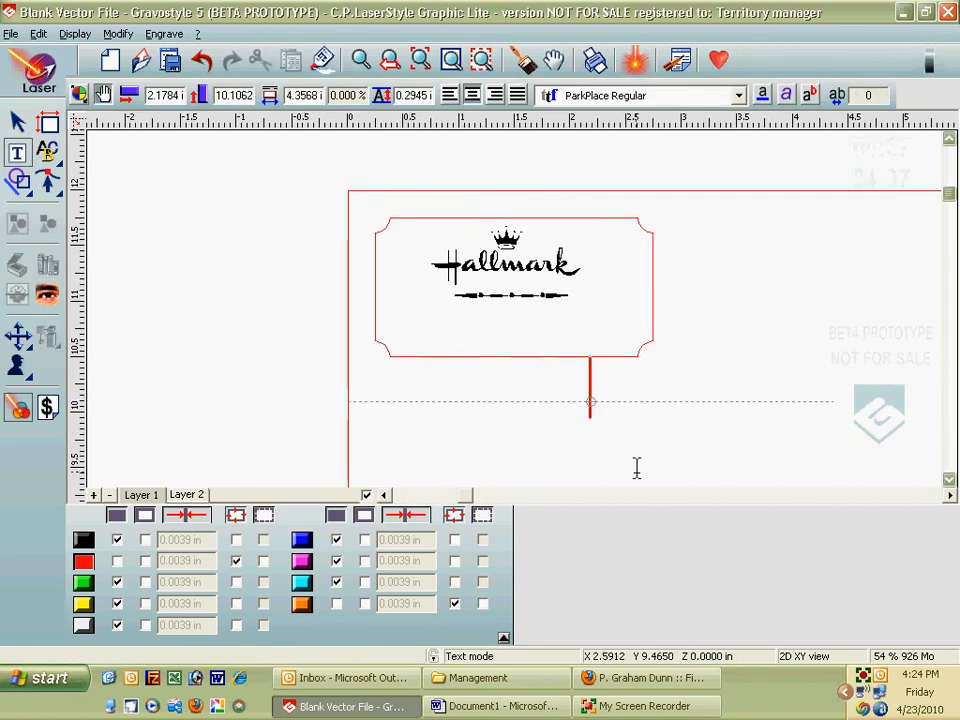
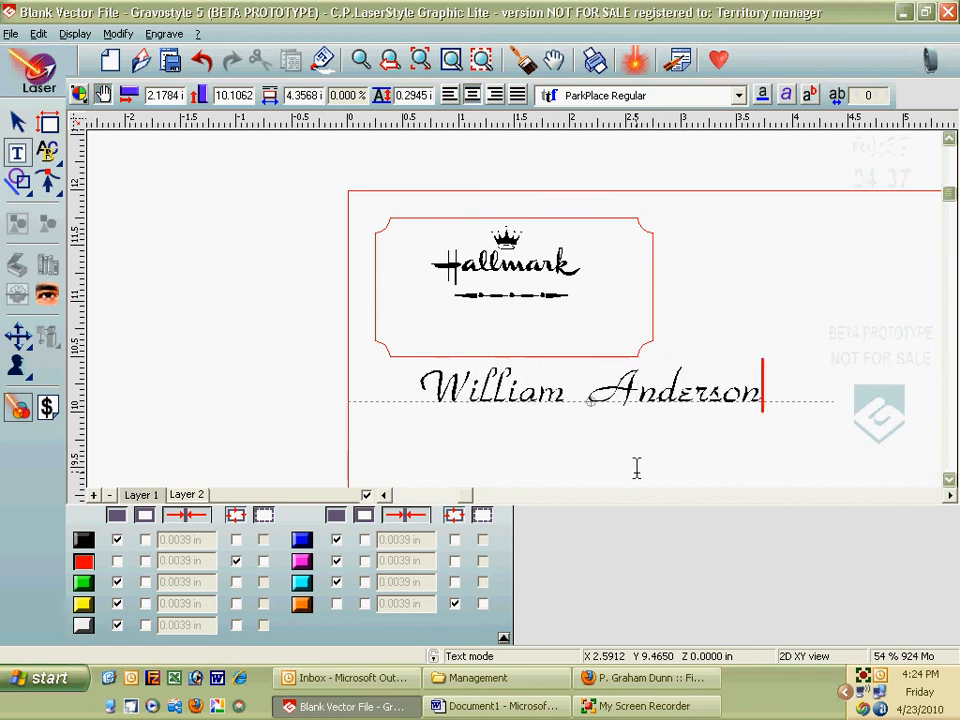
left_click(16, 122)
Step: Move the name under the divider, scale it to about 2.30 in wide, and select the divider and plate
left_click(664, 390)
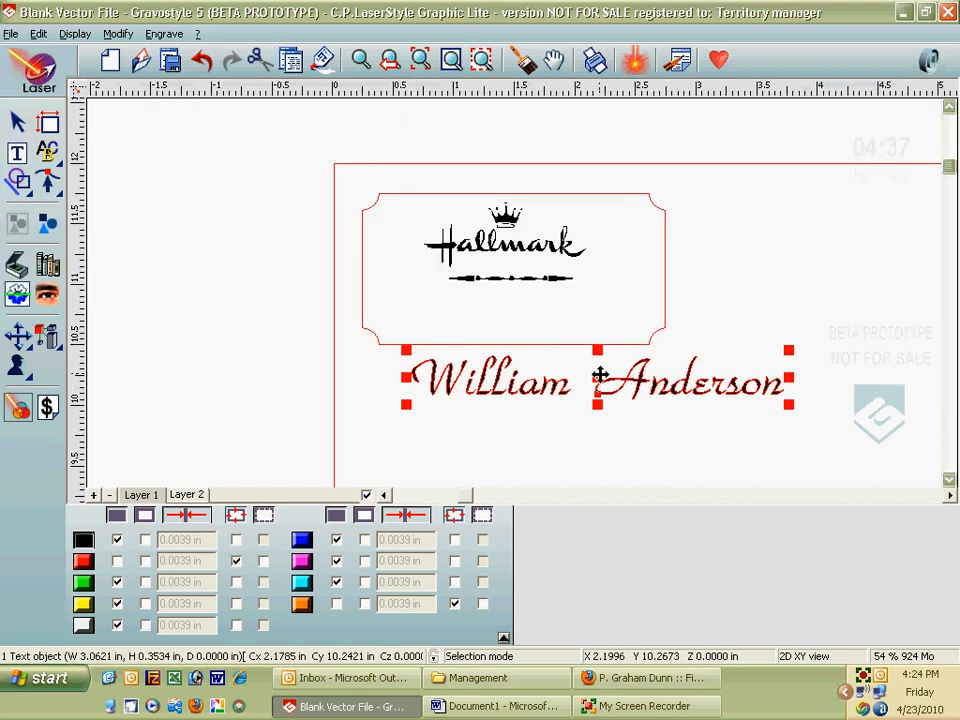
left_click_drag(547, 336, 487, 267)
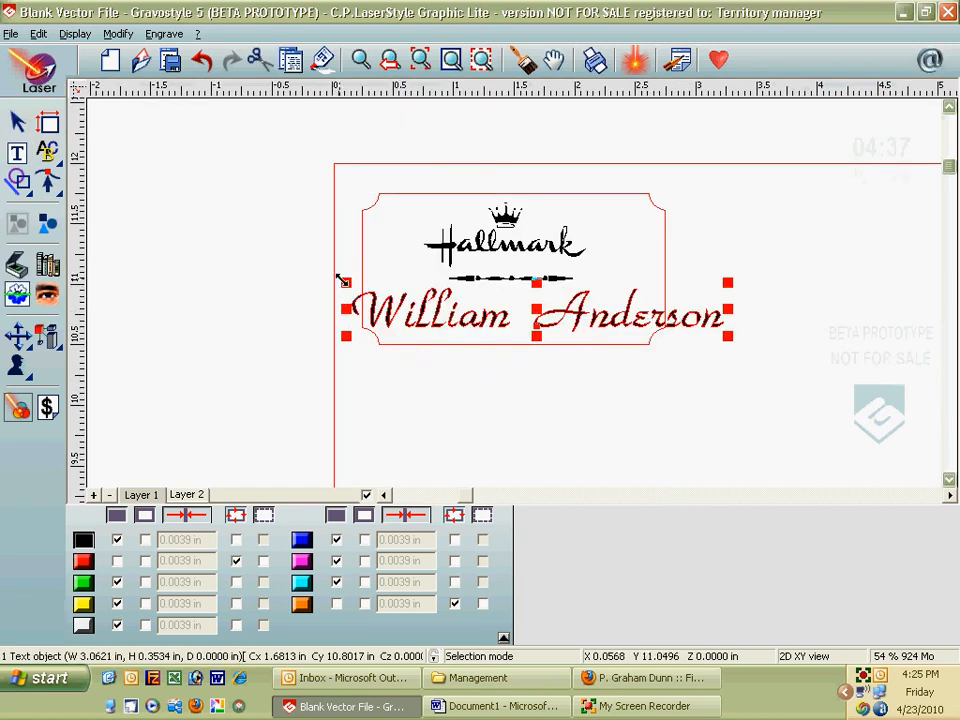
left_click_drag(346, 283, 458, 302)
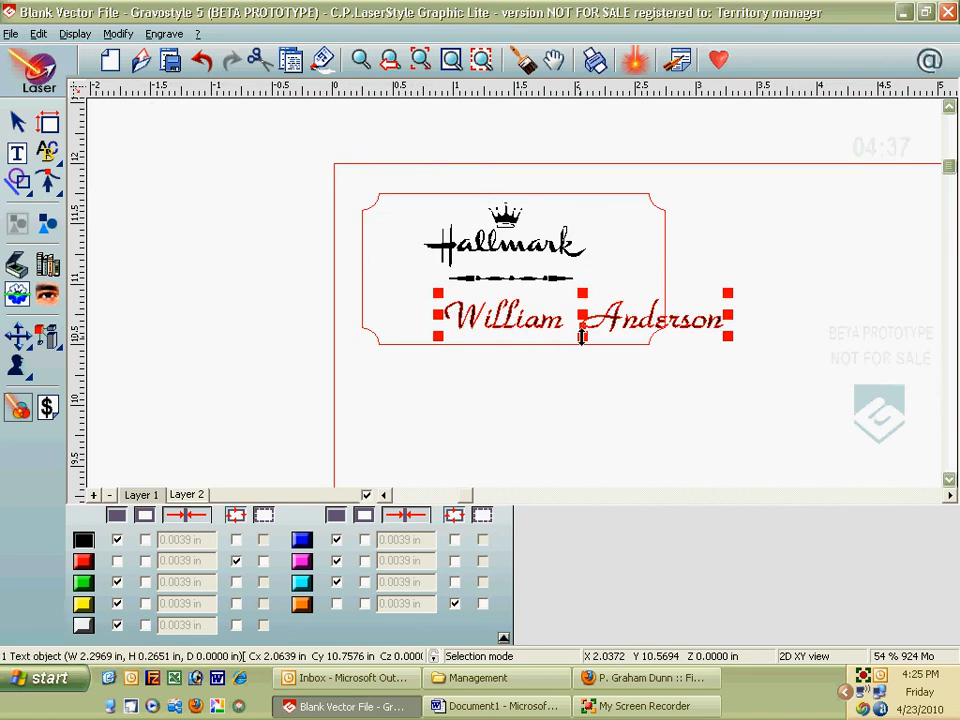
left_click_drag(583, 318, 514, 313)
left_click(527, 280)
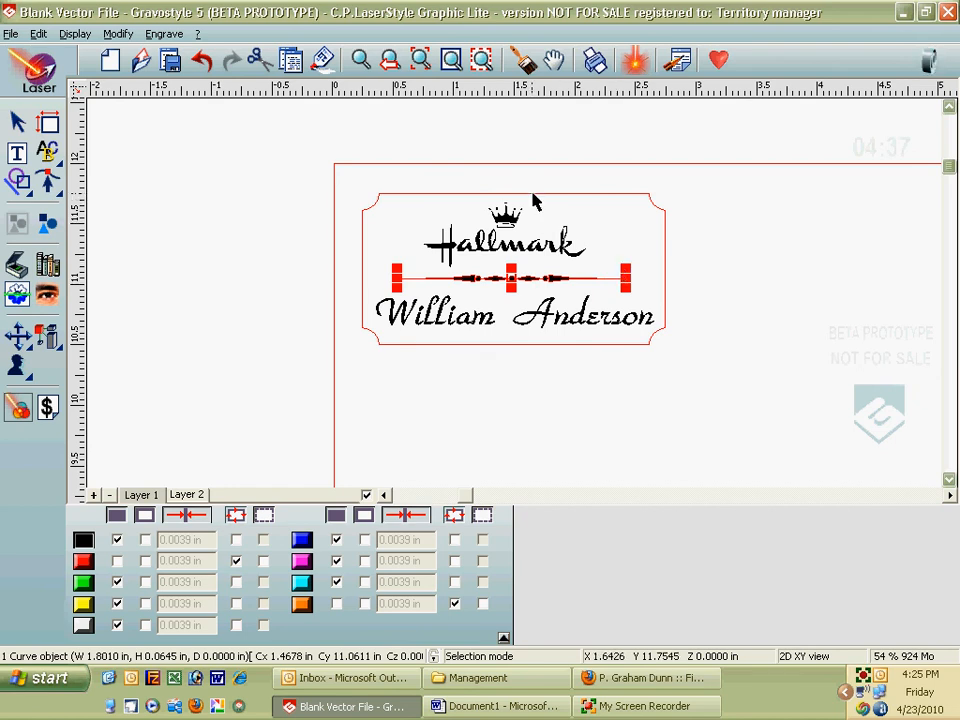
left_click(538, 228)
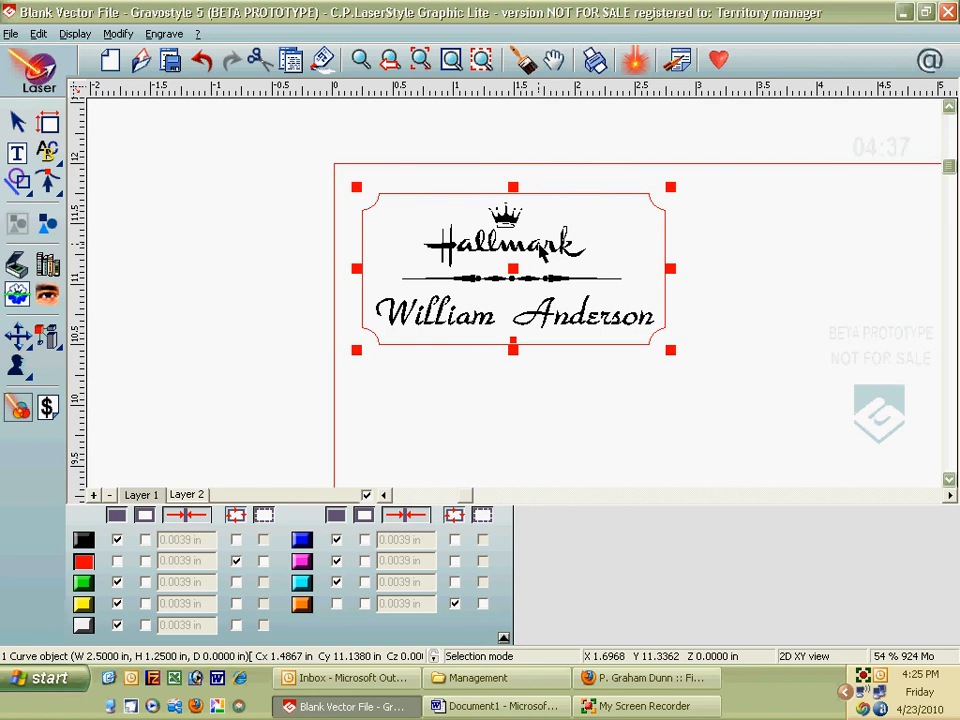
Step: Centre the plate, Hallmark logo, divider and name line on one vertical axis
left_click(540, 250, "shift")
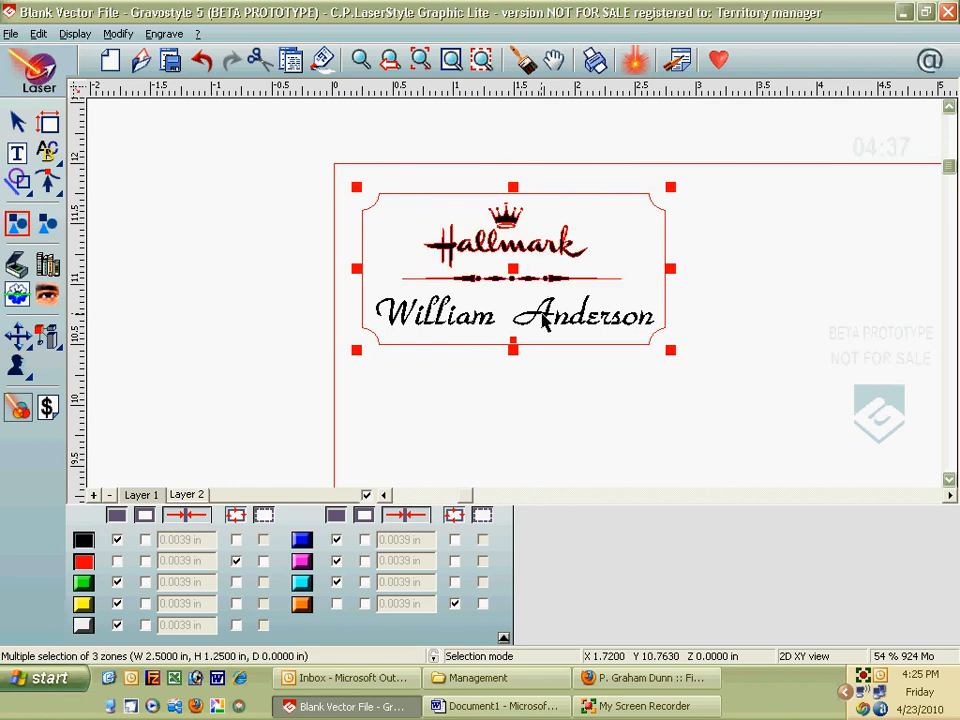
left_click(535, 318, "shift")
left_click(17, 336)
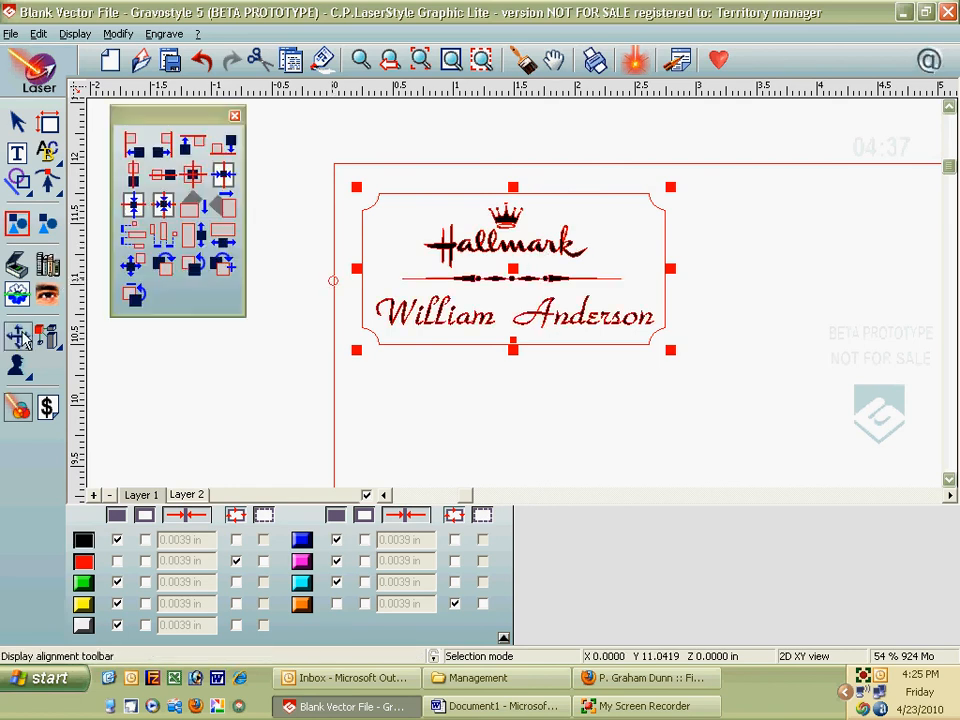
left_click(135, 174)
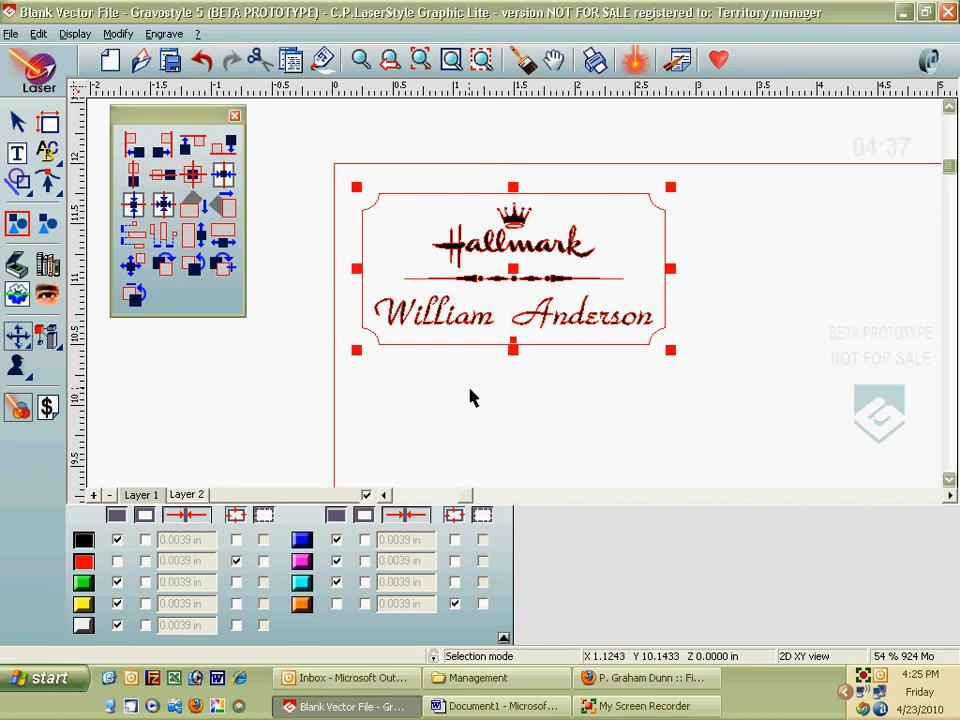
left_click(512, 390)
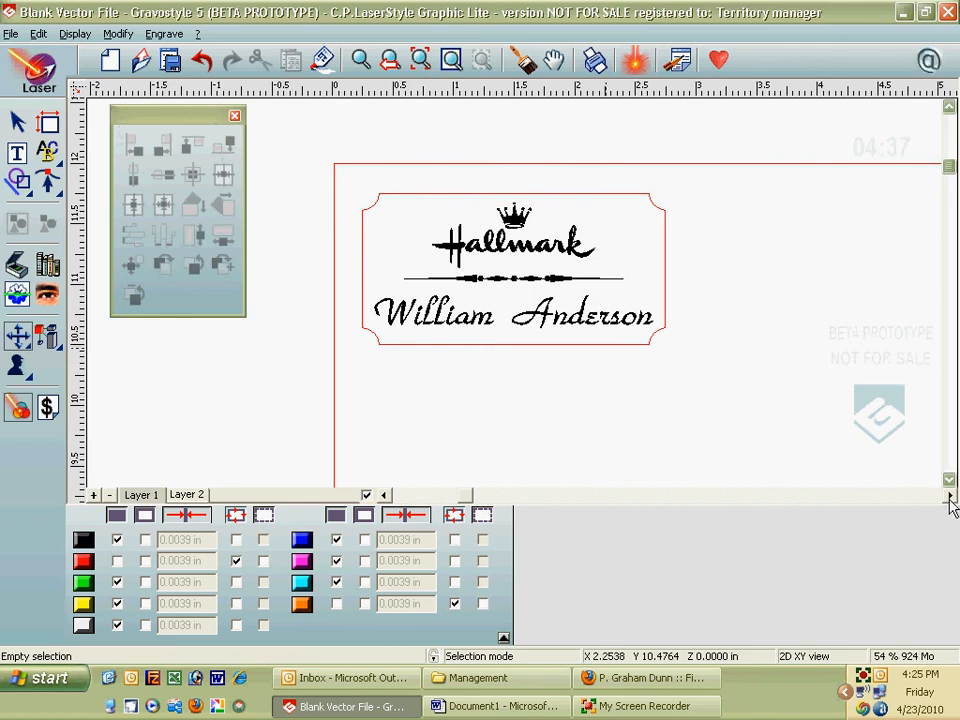
Step: Draw a second black rounded rectangle with 0.25 in corners to the right of the plate
left_click(235, 117)
left_click(950, 495)
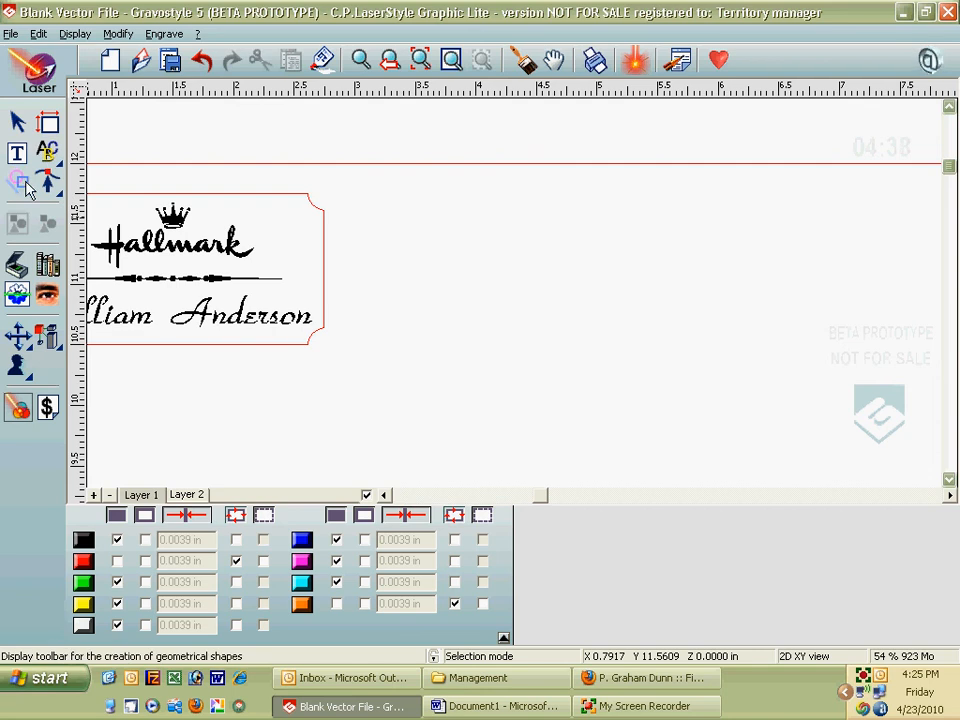
left_click(18, 180)
left_click(257, 167)
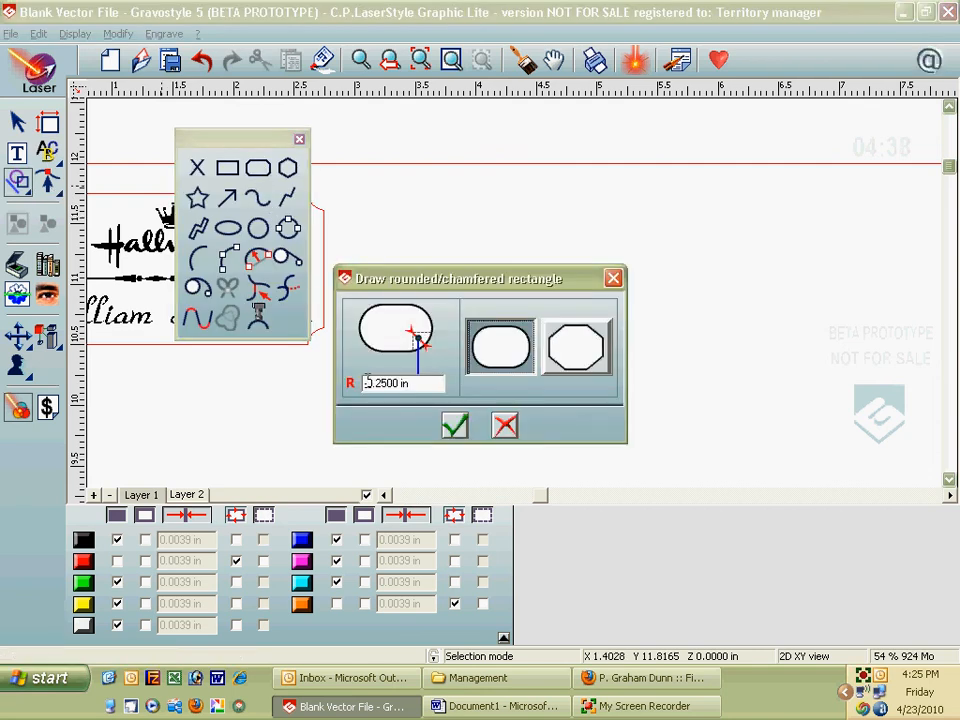
left_click(455, 426)
left_click_drag(433, 233, 888, 467)
left_click(299, 139)
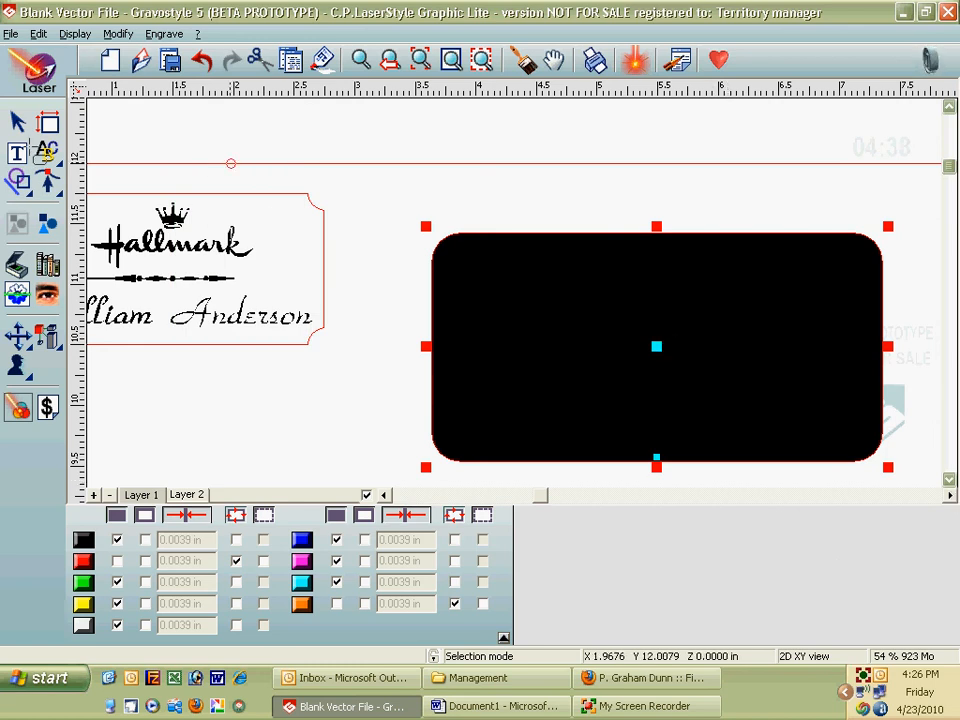
left_click(440, 252)
left_click(437, 242)
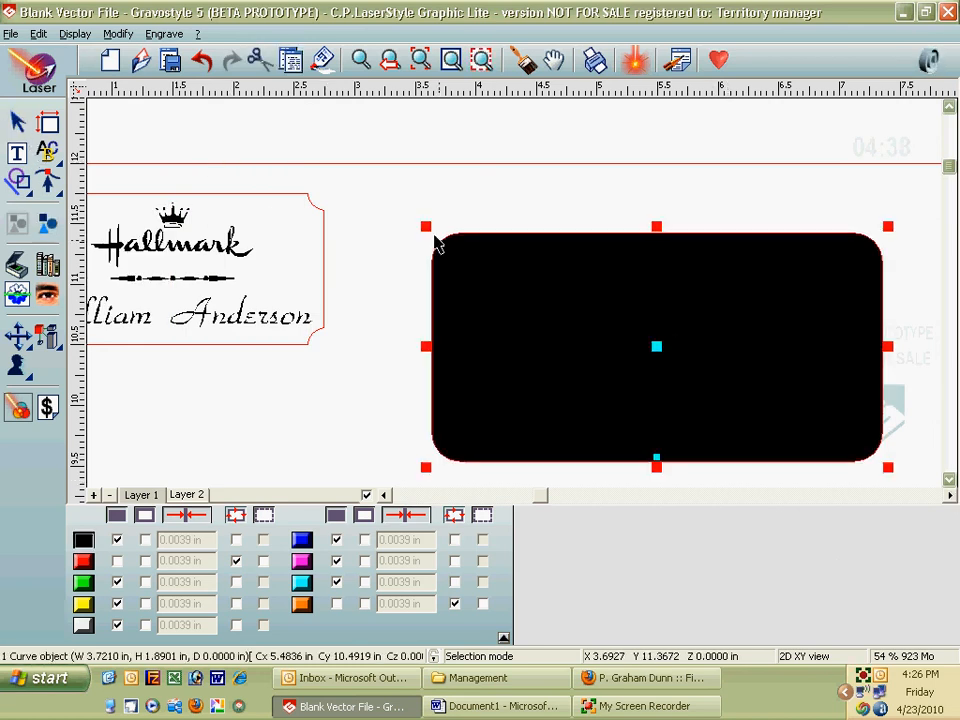
left_click_drag(427, 225, 385, 216)
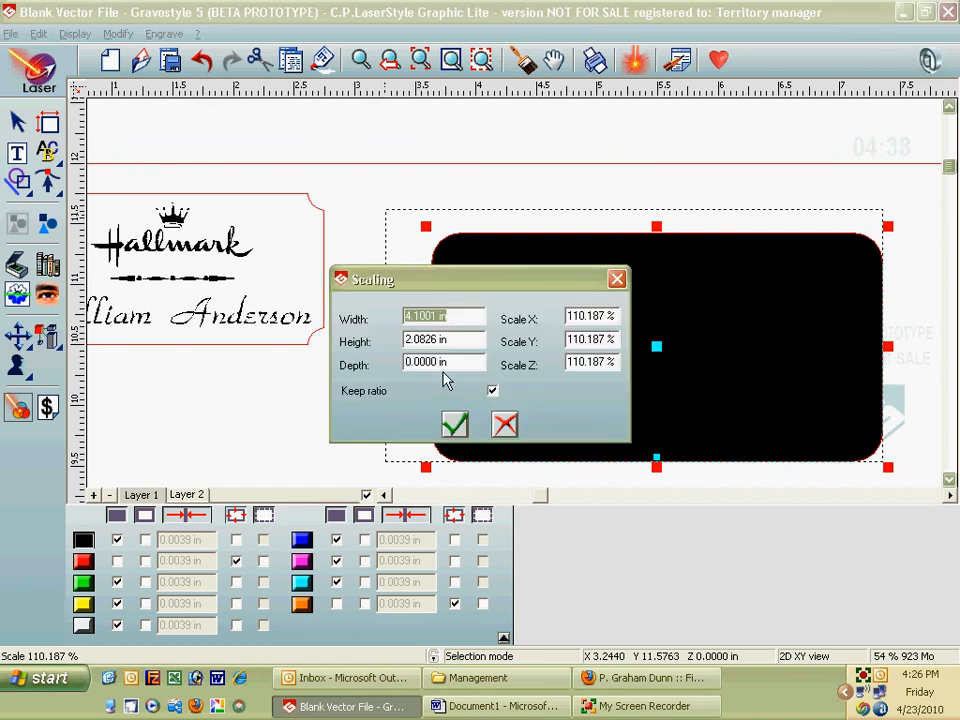
Step: Scale the second rectangle to 4 × 2 in with Keep ratio unchecked
type("4")
key("Tab")
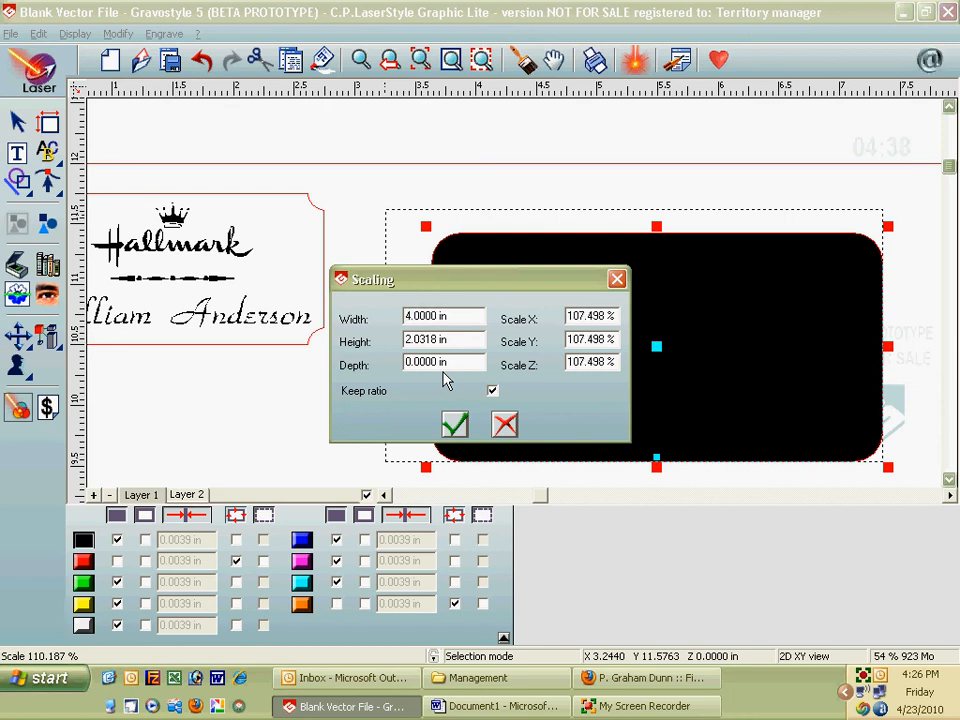
left_click_drag(462, 340, 342, 341)
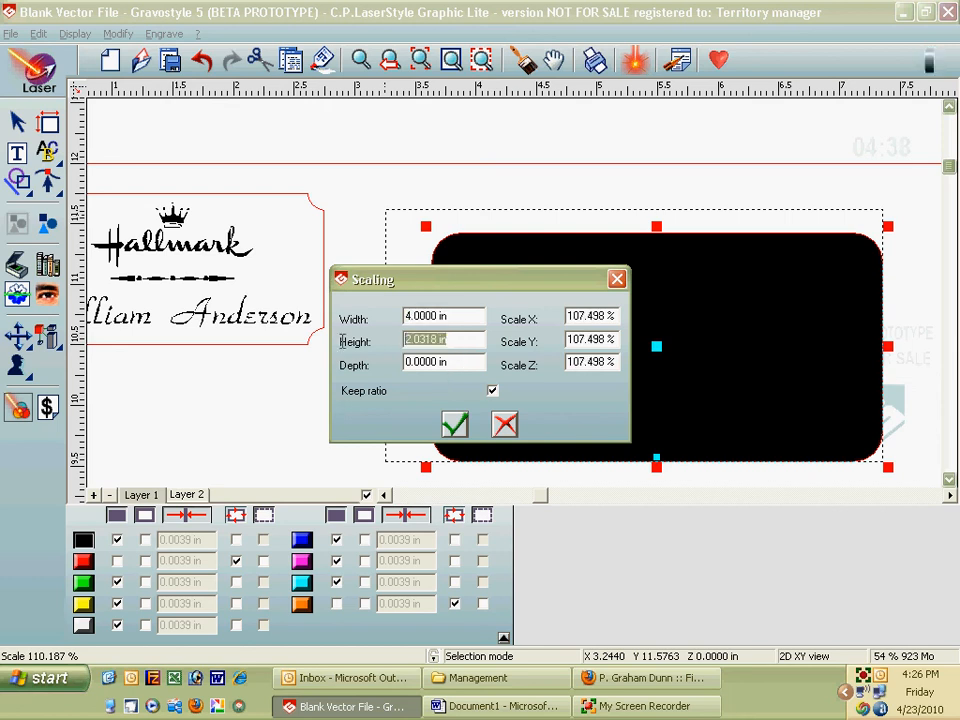
type("2")
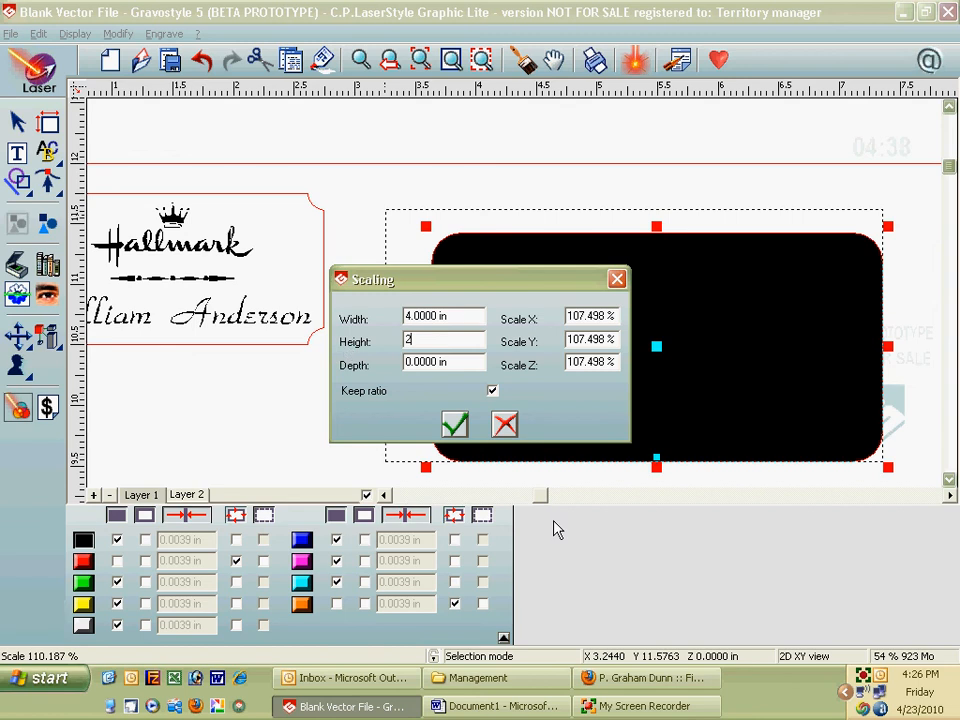
left_click(492, 390)
left_click_drag(462, 316, 366, 320)
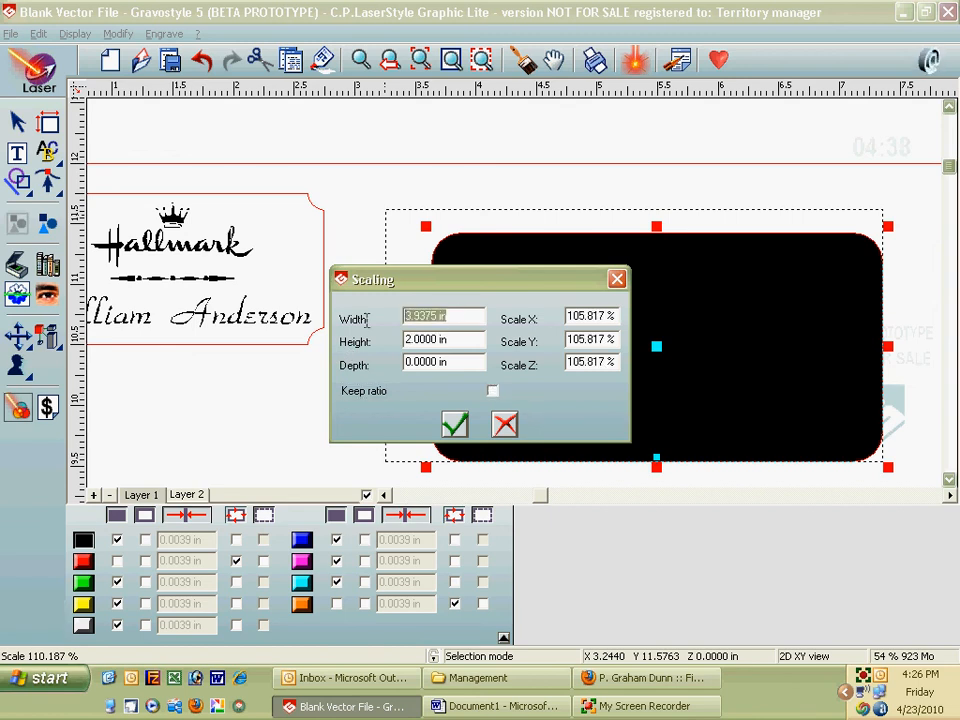
type("4")
key("Tab")
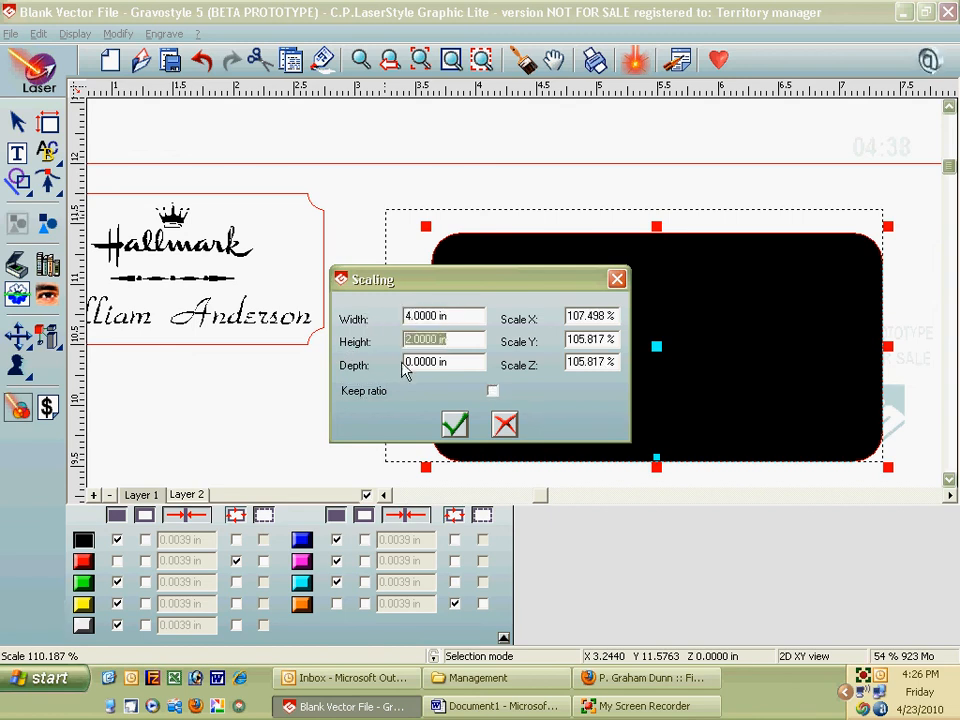
left_click(455, 425)
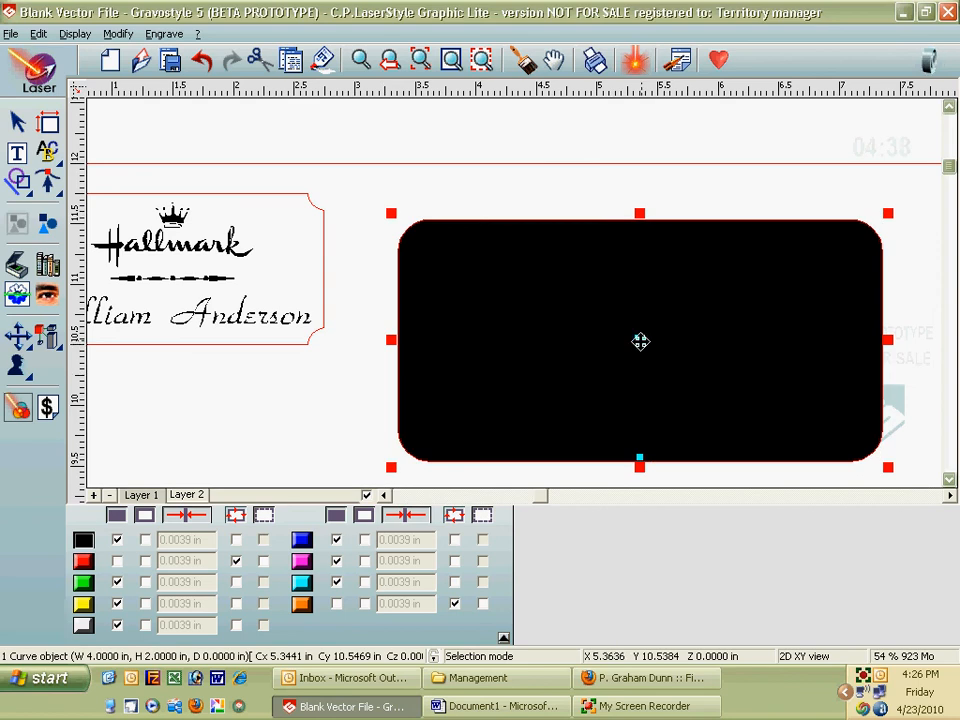
Step: Move the rectangle closer to the plate and make it a red outline without fill
left_click_drag(639, 339, 581, 308)
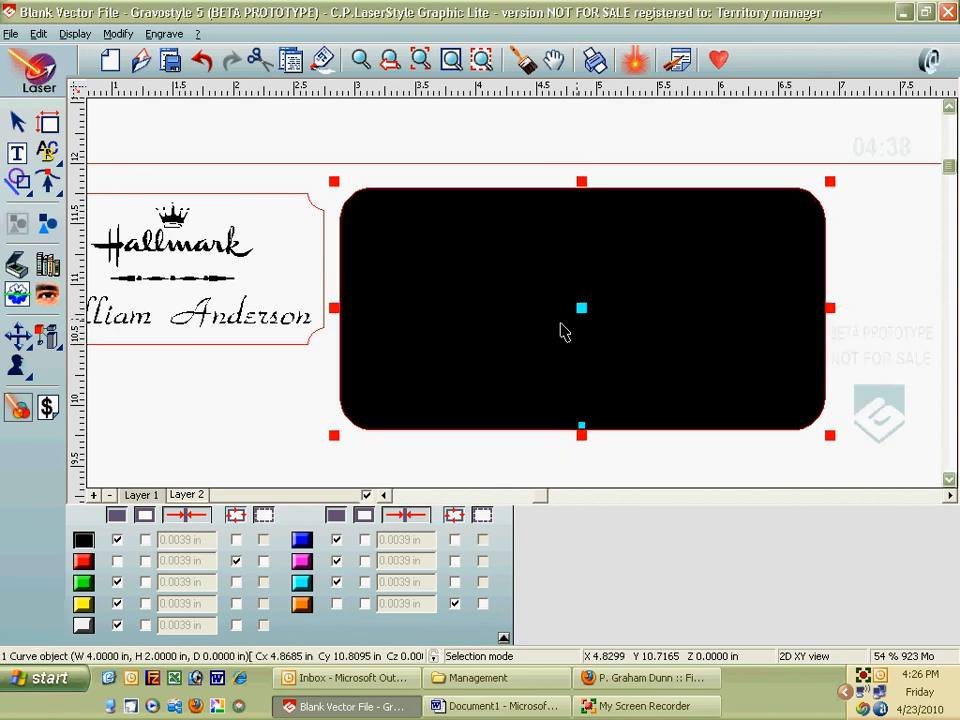
left_click(20, 407)
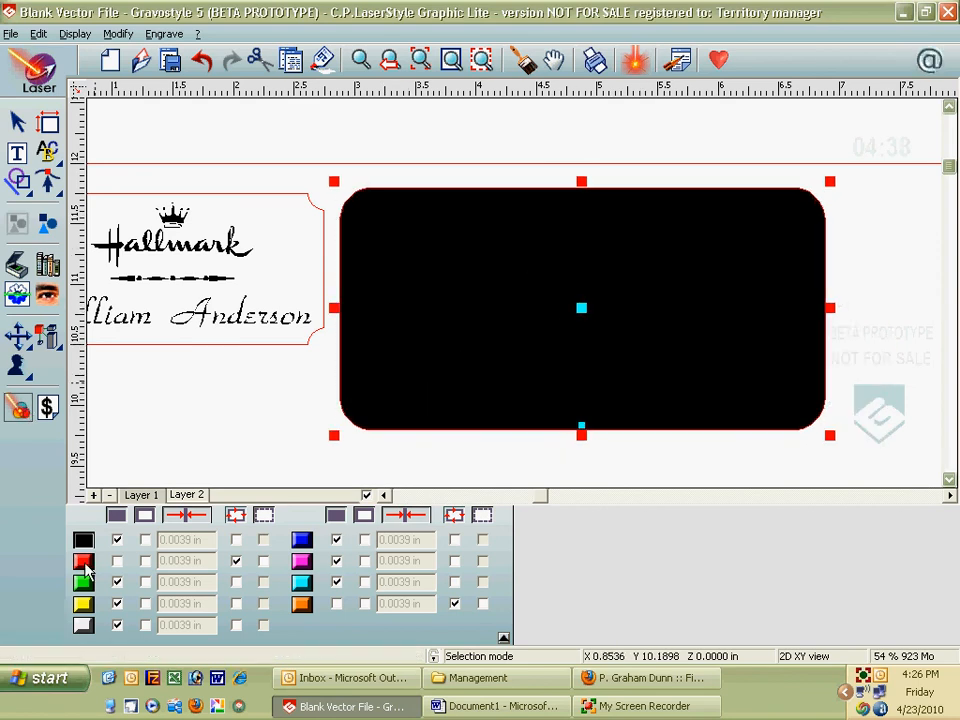
left_click(20, 408)
left_click(20, 408)
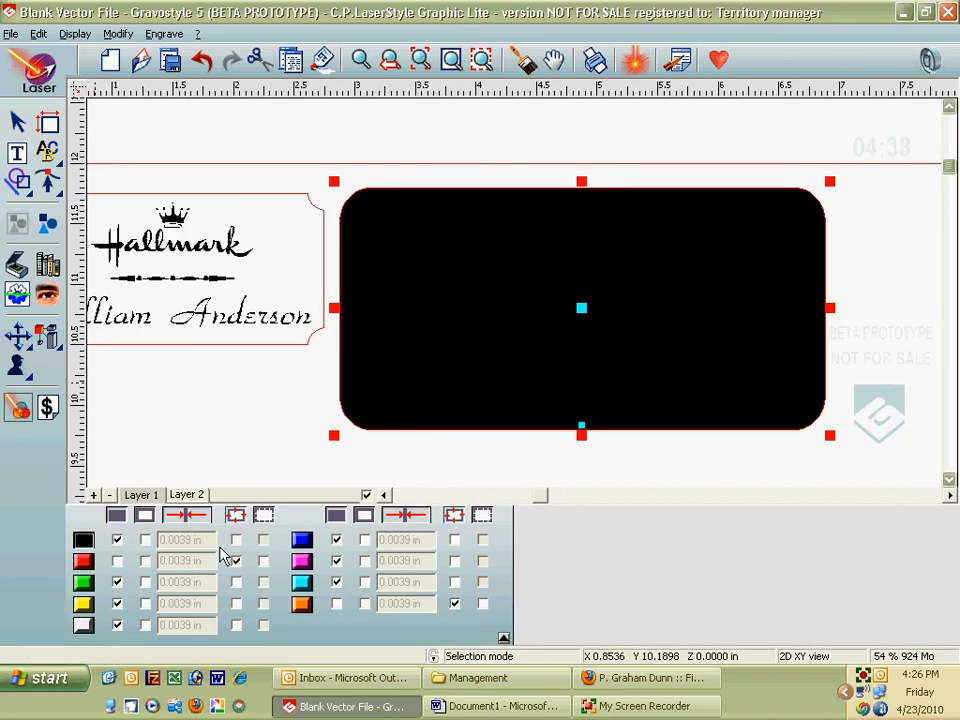
left_click(83, 560)
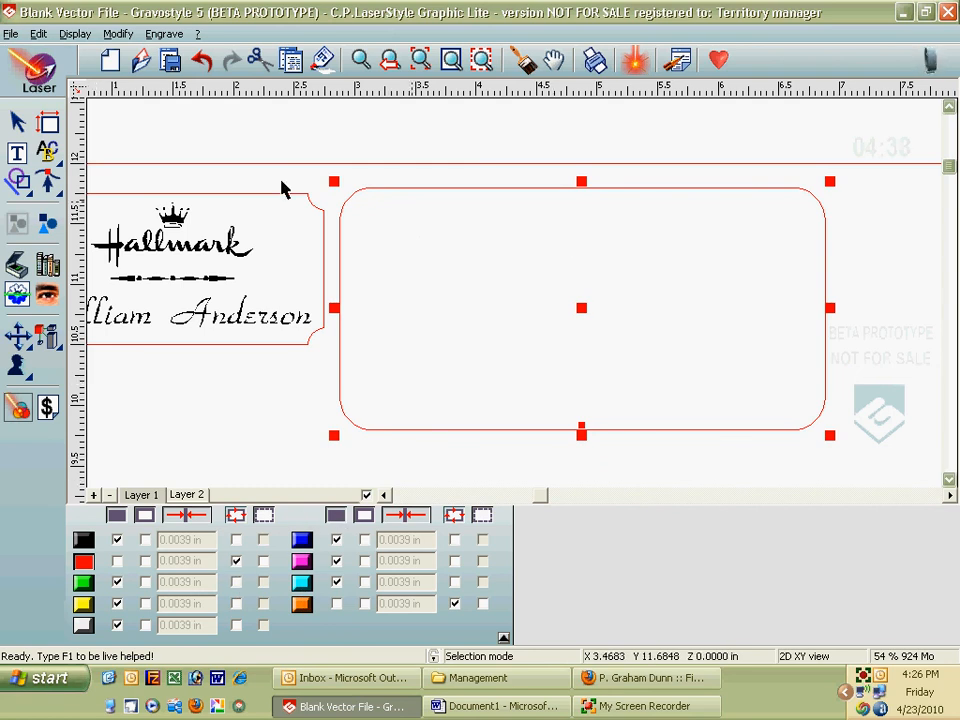
left_click(44, 185)
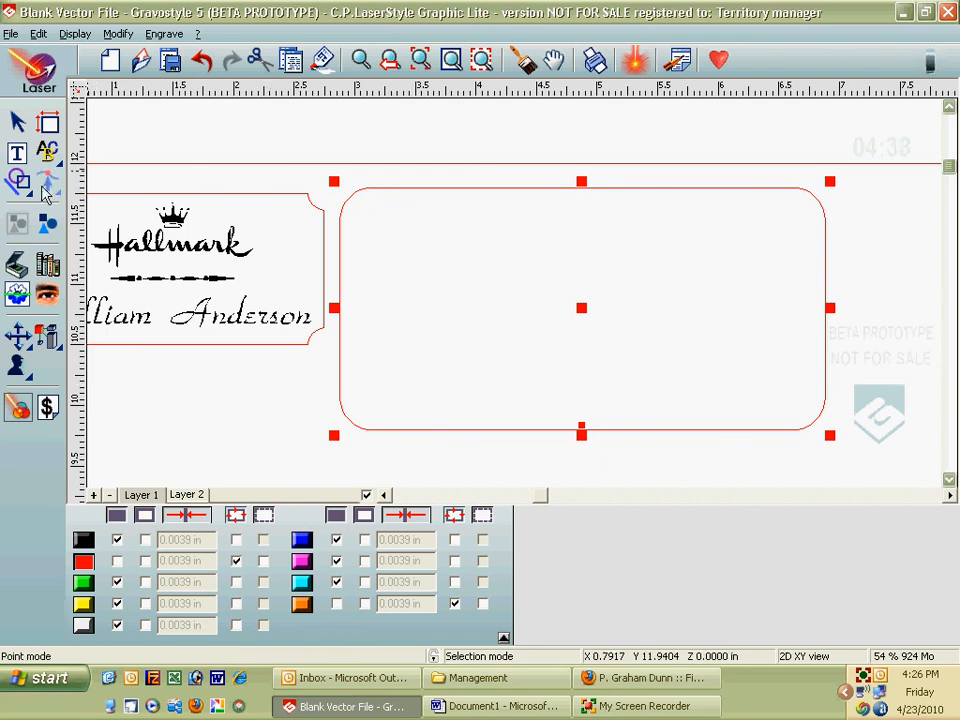
Step: Insert four-leaf clover symbol 21015 from the PLANT library folder
left_click(47, 265)
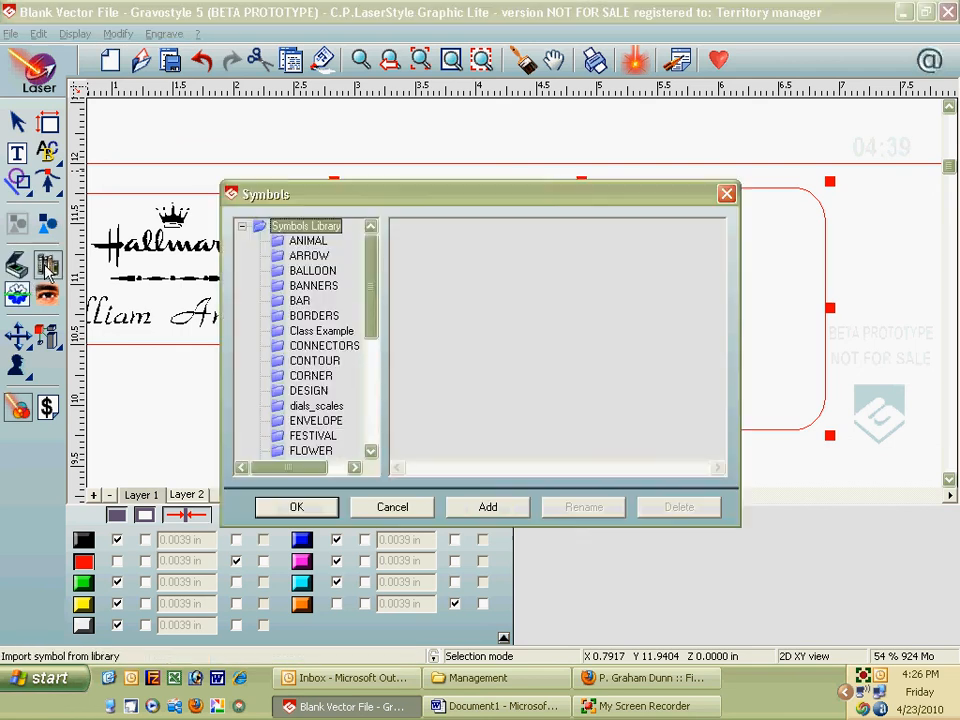
left_click_drag(370, 295, 370, 380)
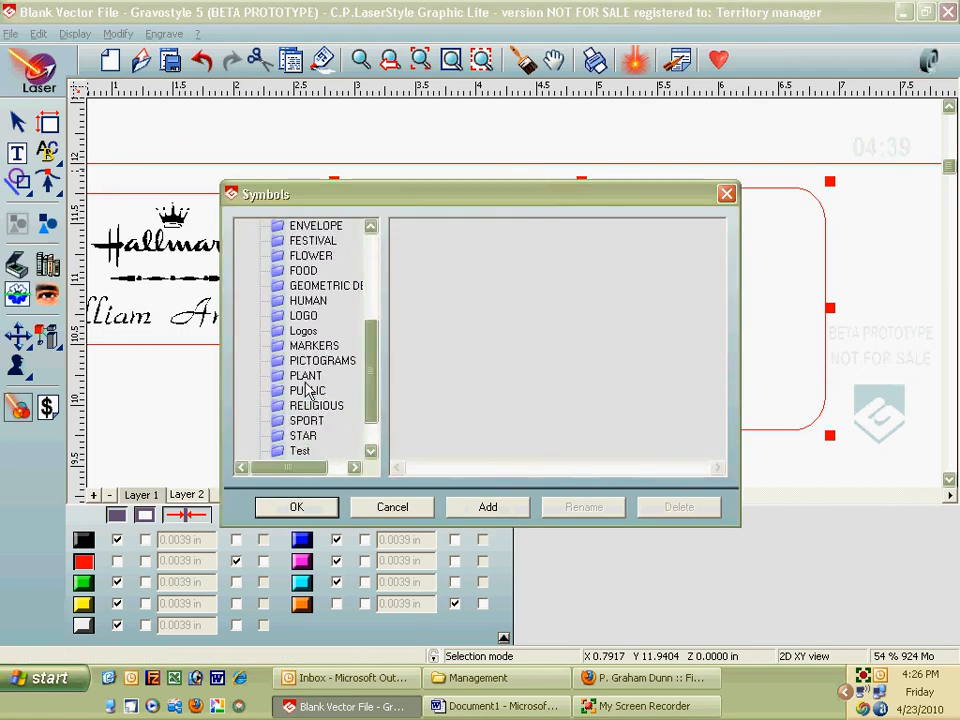
left_click(305, 376)
left_click(623, 467)
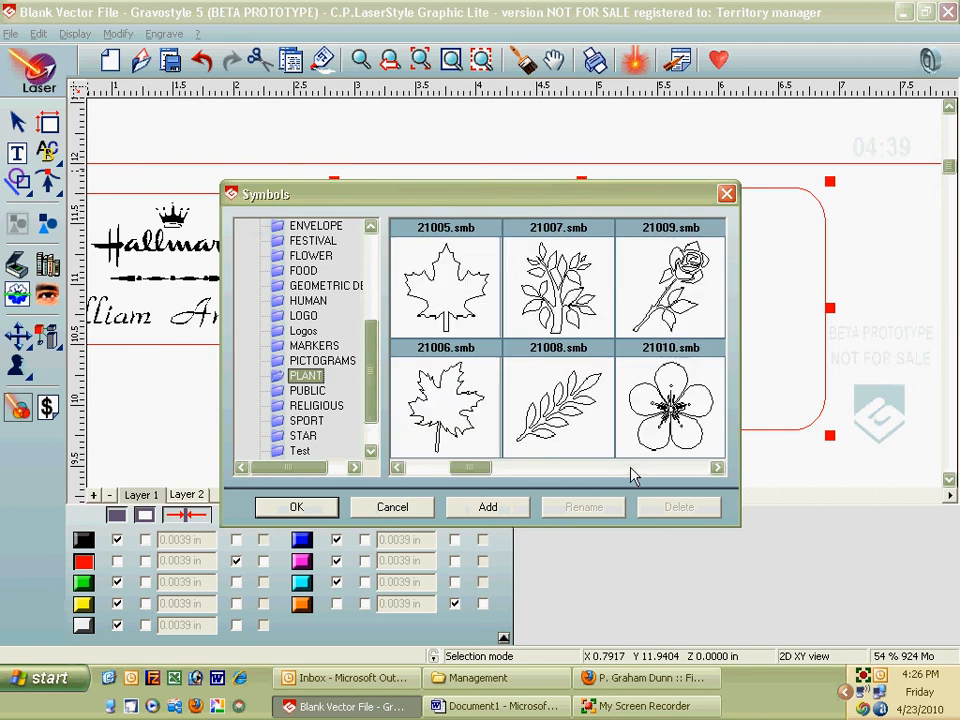
left_click(632, 468)
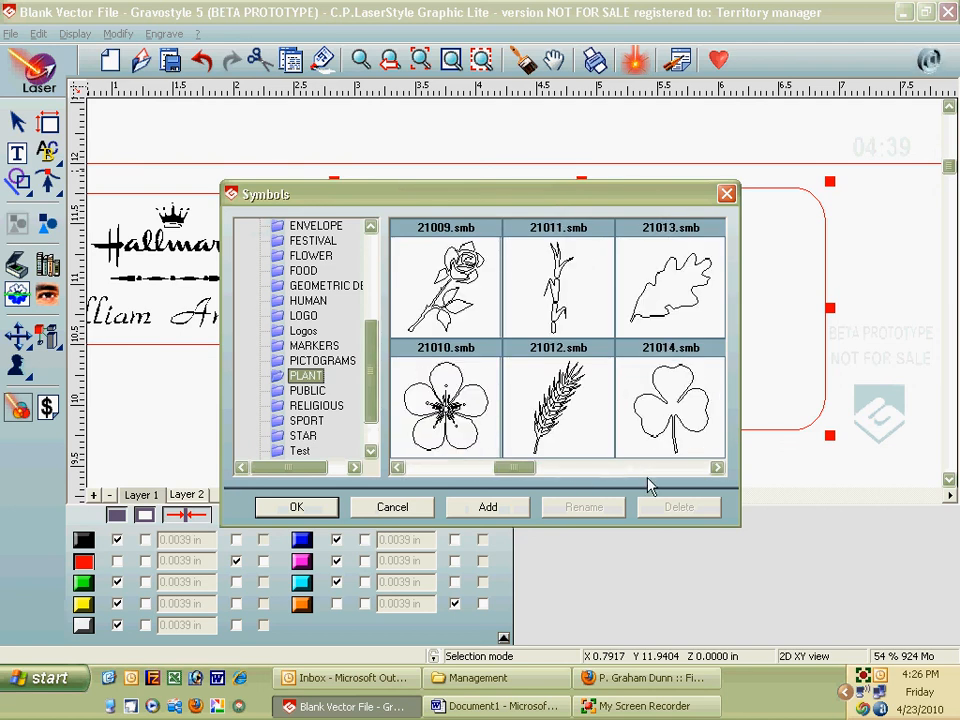
left_click(640, 467)
left_click(590, 328)
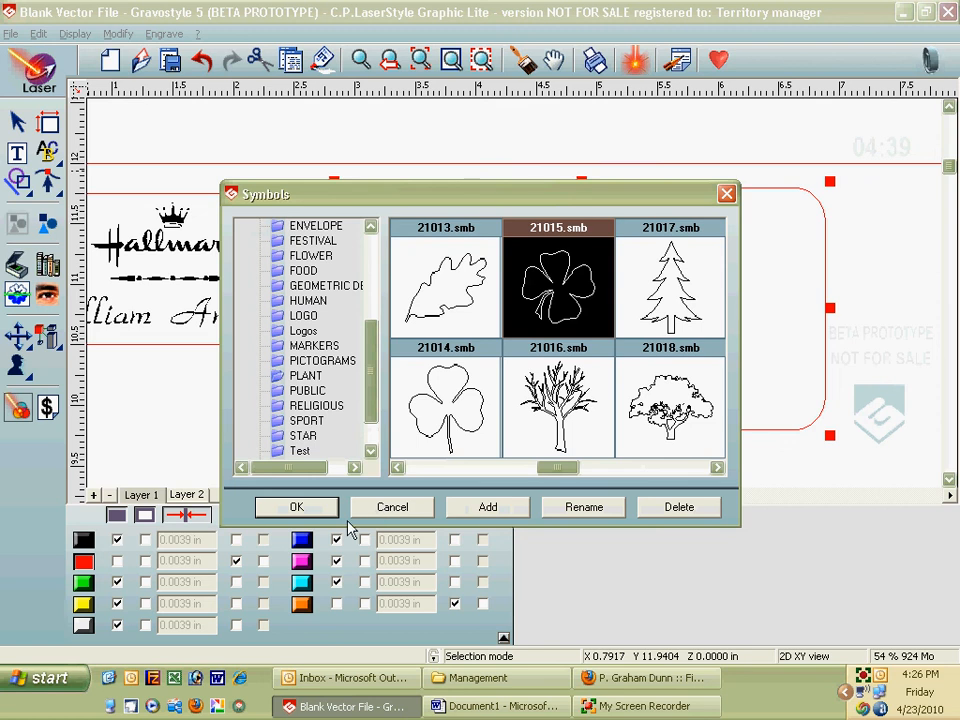
left_click(317, 508)
Step: Place the clover top-left in the second rectangle and enlarge it to about 0.92 × 0.86 in
left_click(395, 238)
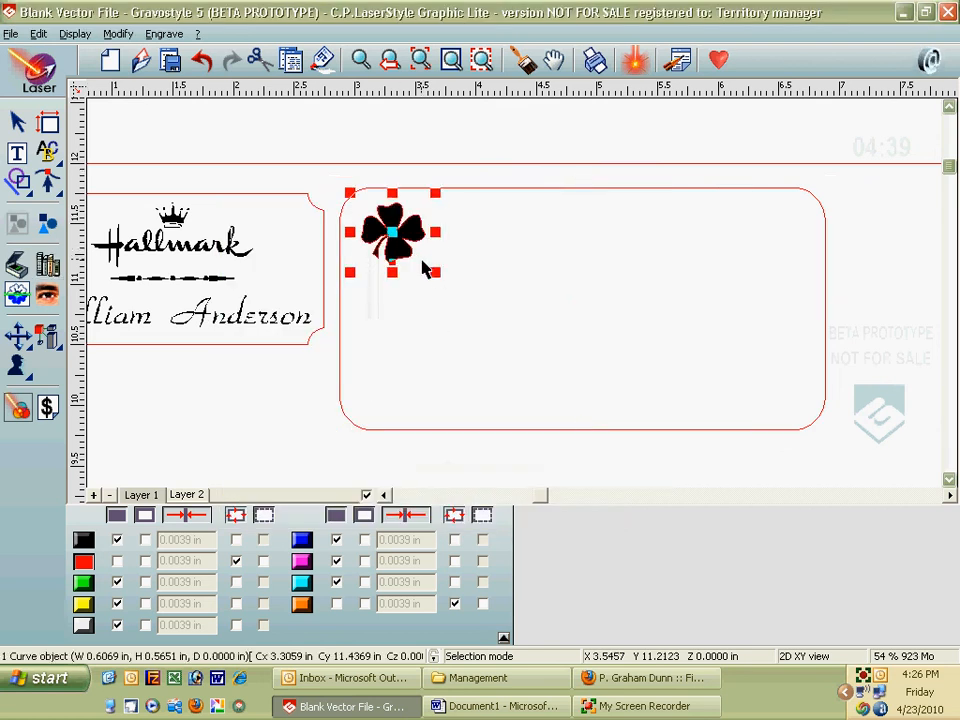
left_click_drag(435, 271, 473, 308)
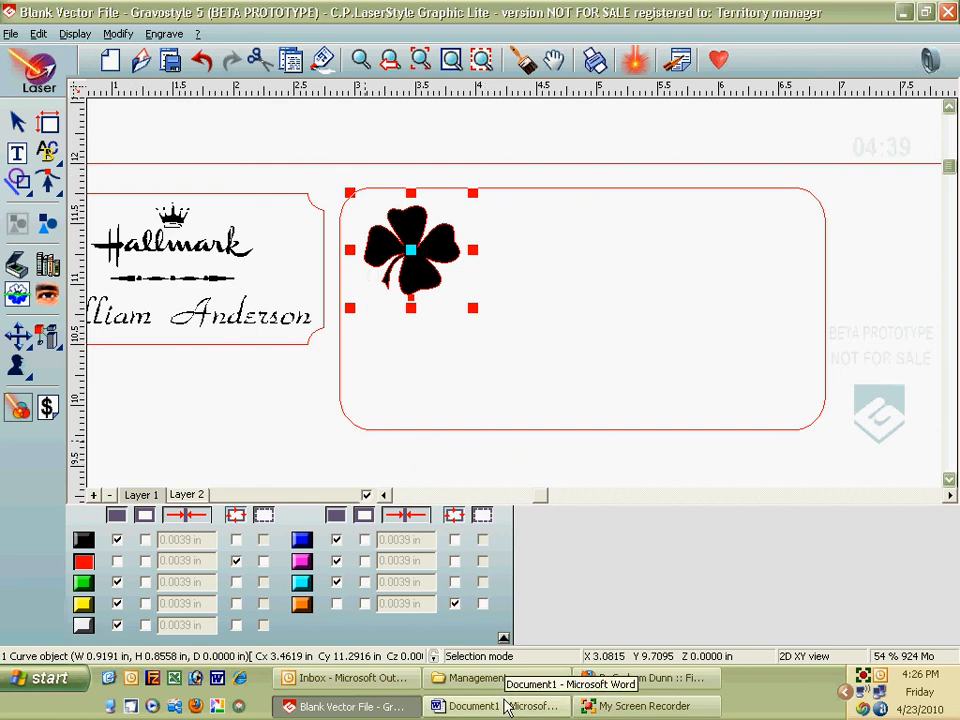
left_click(17, 154)
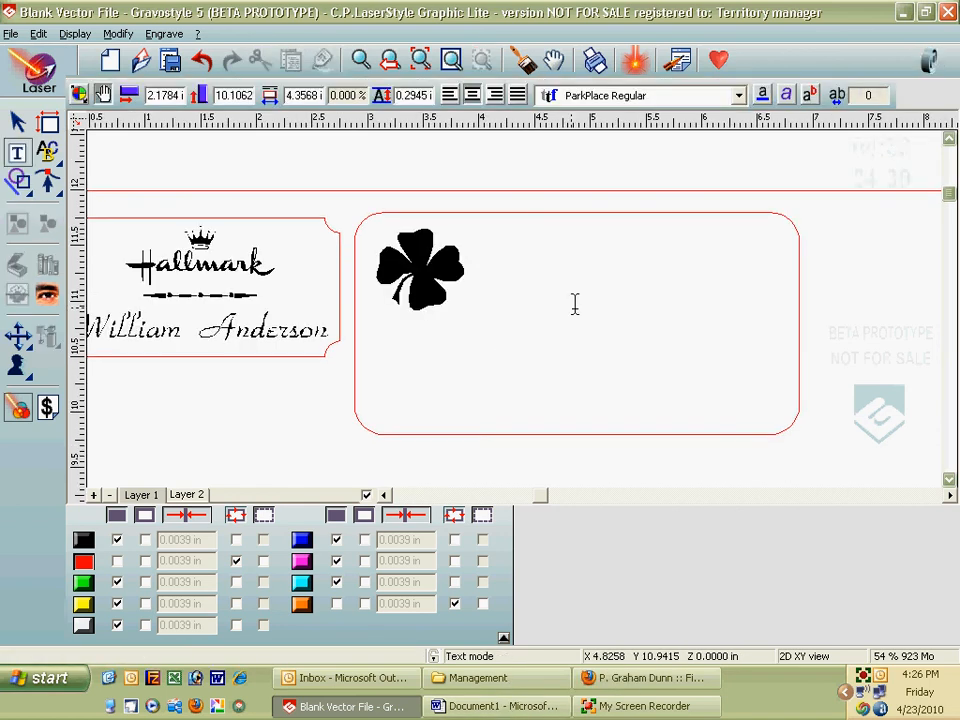
Step: Type the word 'Opportunities' as text beside the clover
left_click(532, 277)
type("Opp")
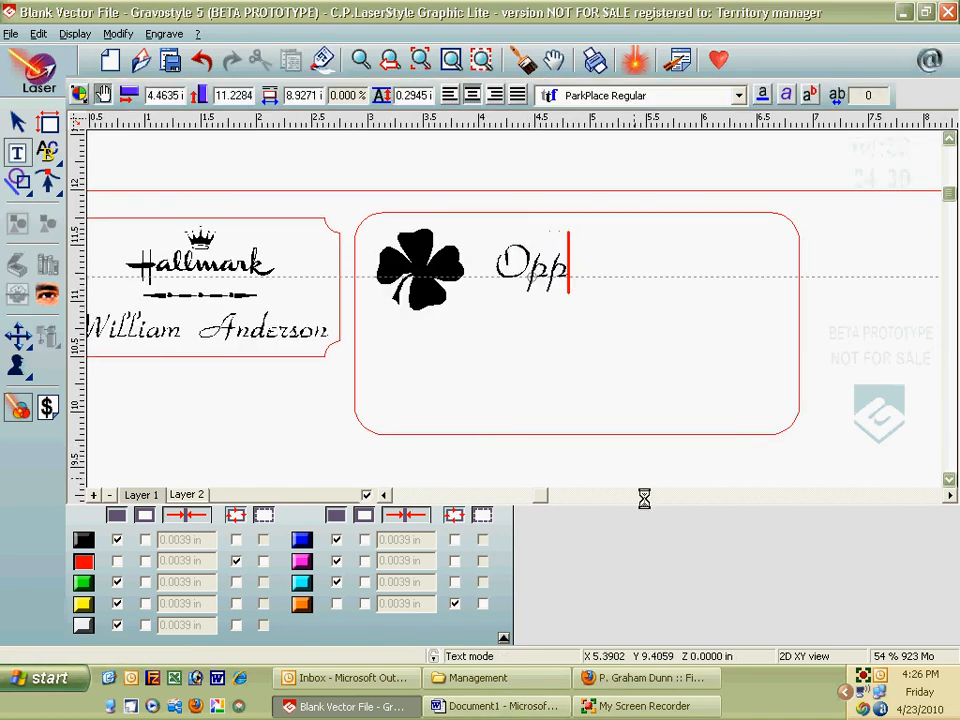
type("ortunit")
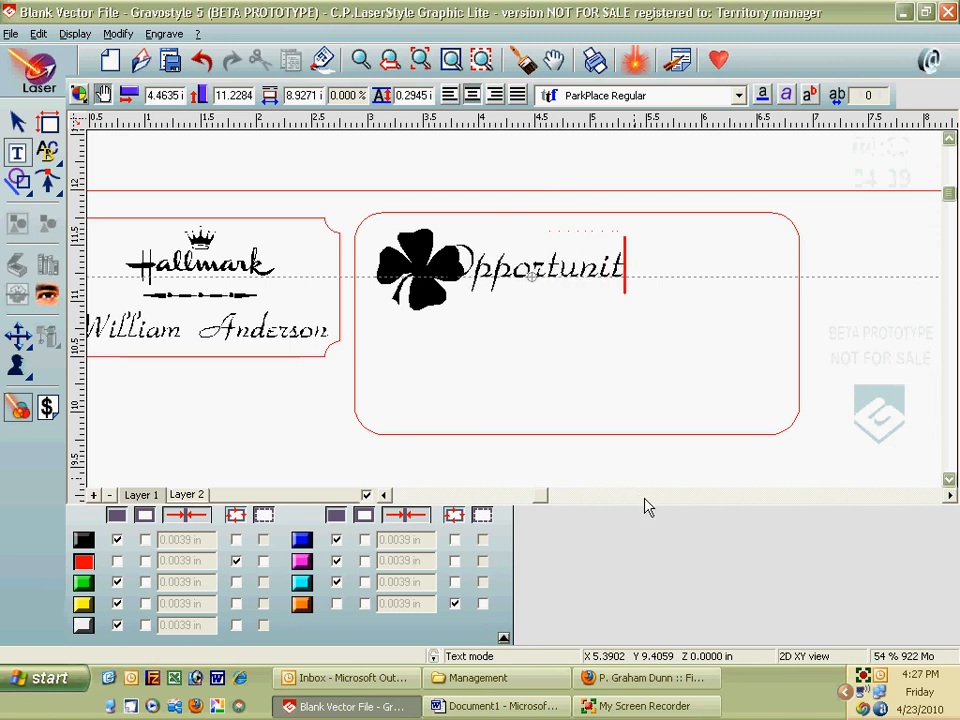
type("ies")
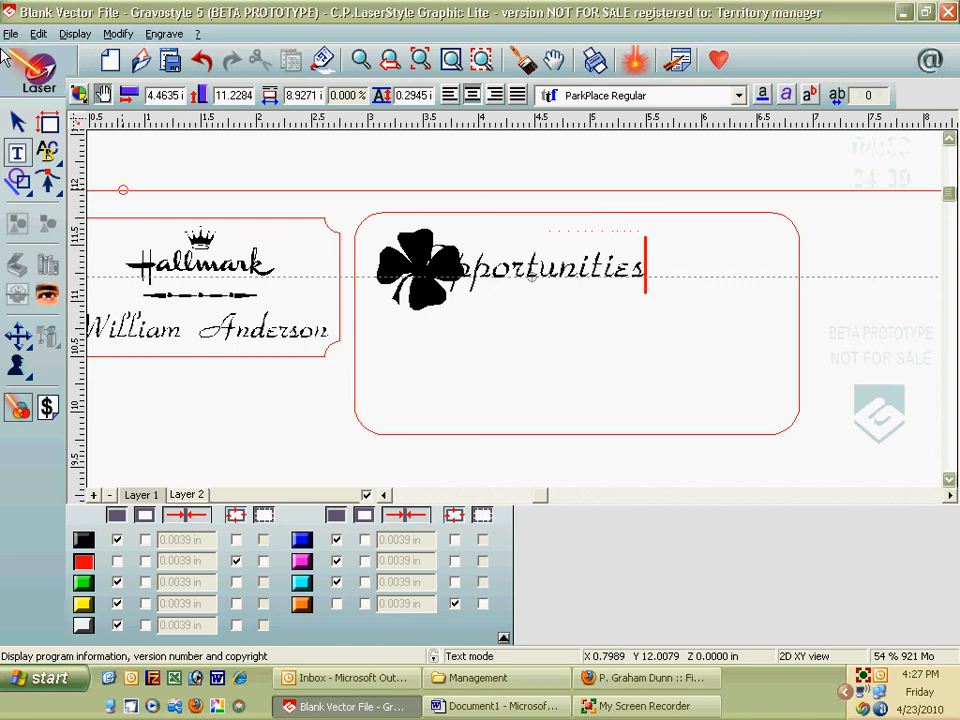
left_click(17, 121)
left_click(554, 248)
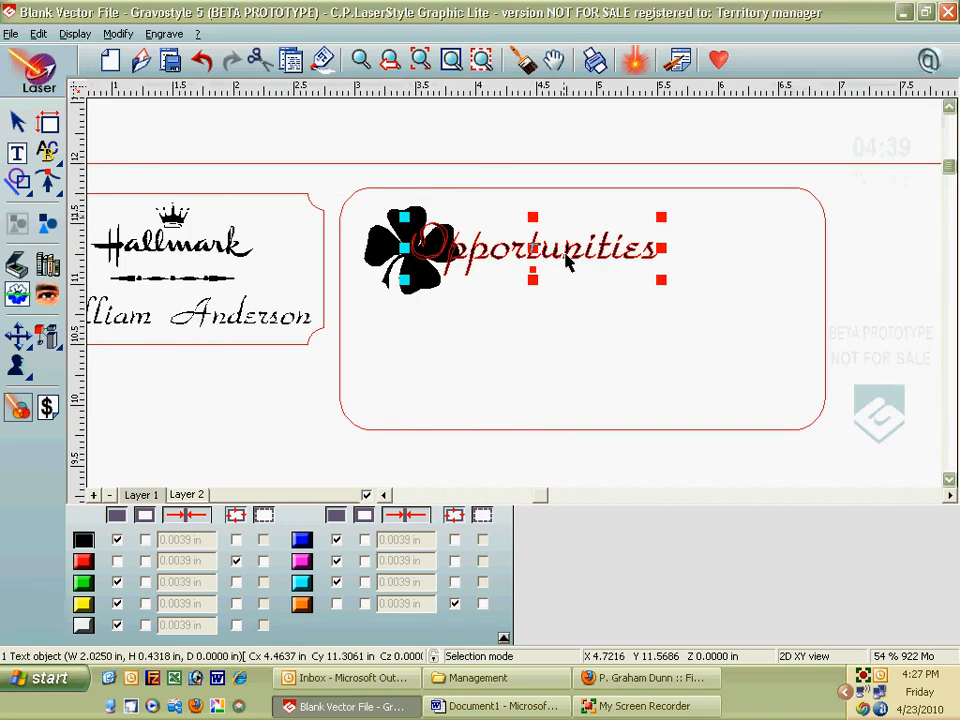
double_click(556, 250)
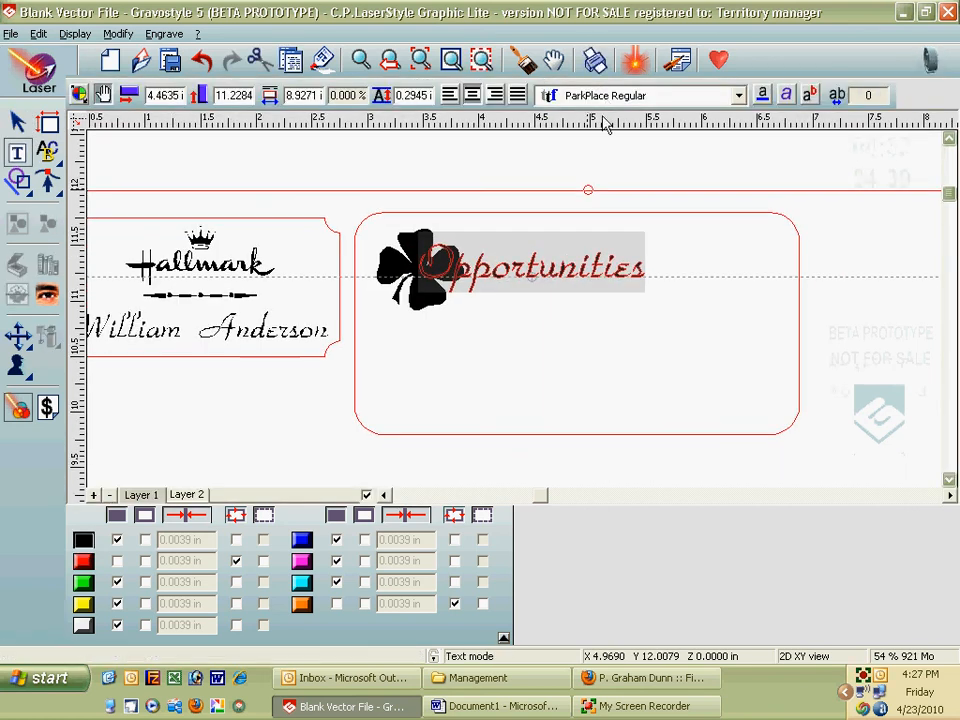
Step: Move 'Opportunities' right so it clears the clover, and enlarge it
left_click(17, 121)
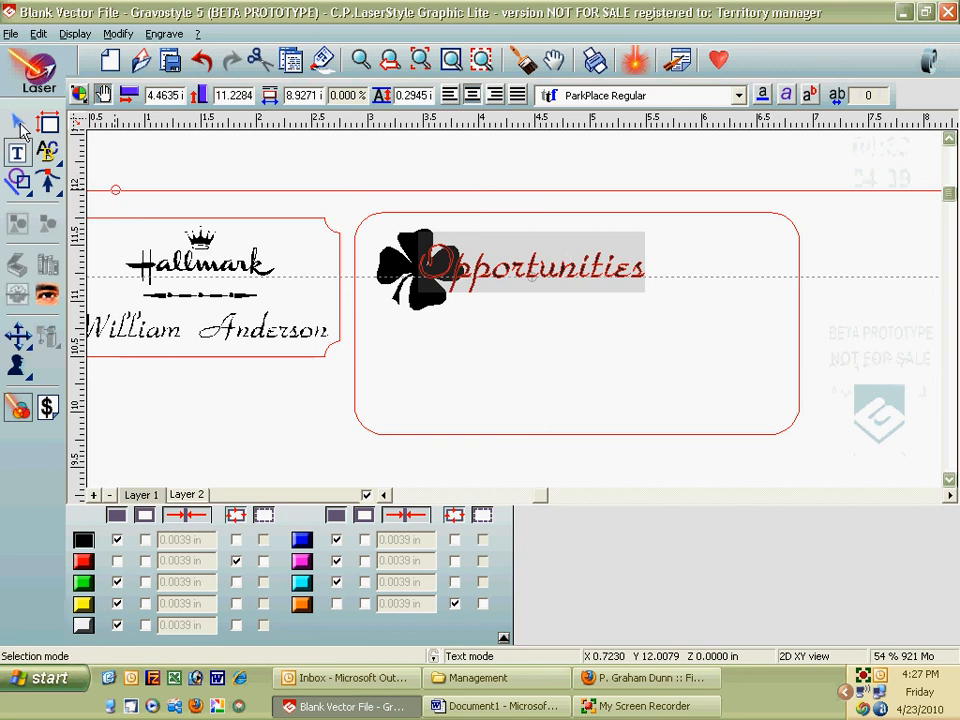
left_click(542, 257)
left_click_drag(533, 247, 589, 235)
mouse_move(717, 267)
left_mouse_down()
mouse_move(742, 292)
mouse_move(720, 274)
mouse_move(729, 279)
left_mouse_up()
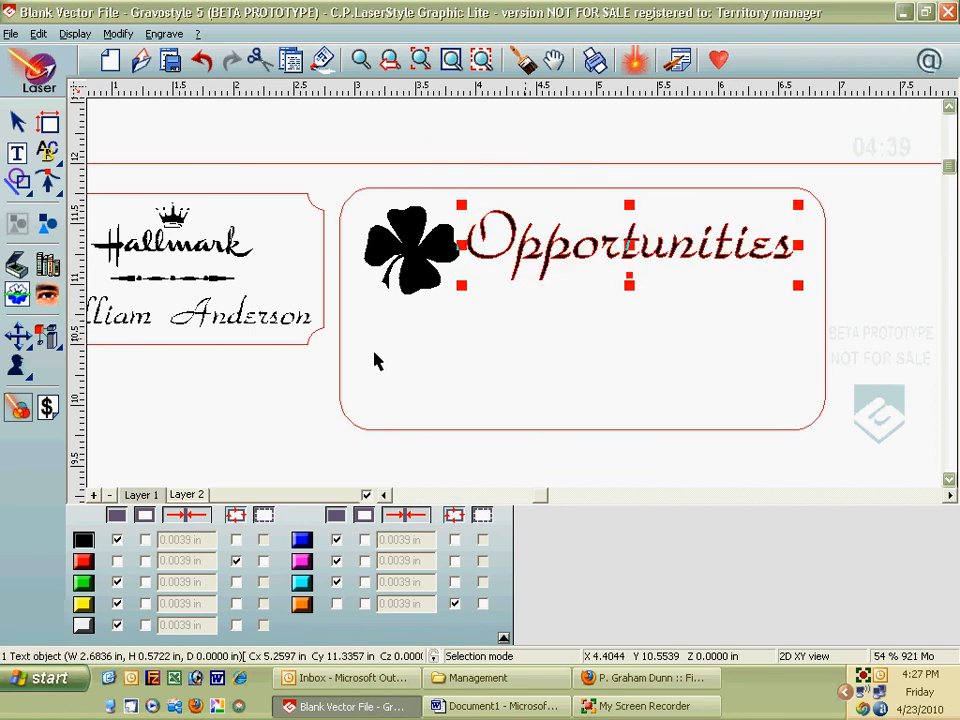
left_click(530, 706)
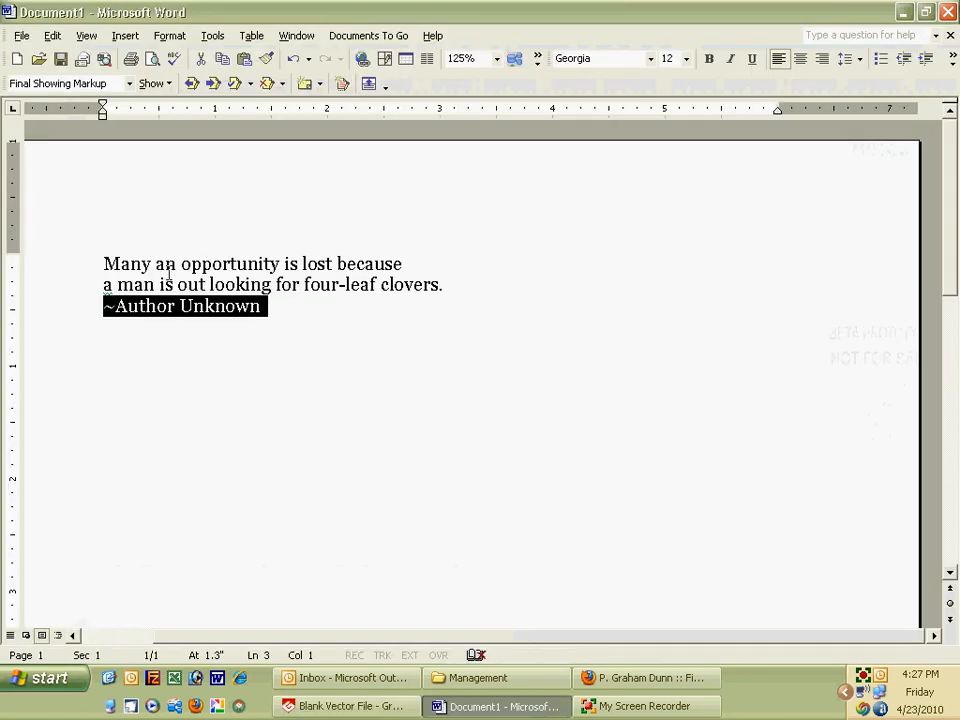
Step: Copy the two quote lines from Word and paste them below 'Opportunities' on the plate
left_click_drag(105, 263, 447, 286)
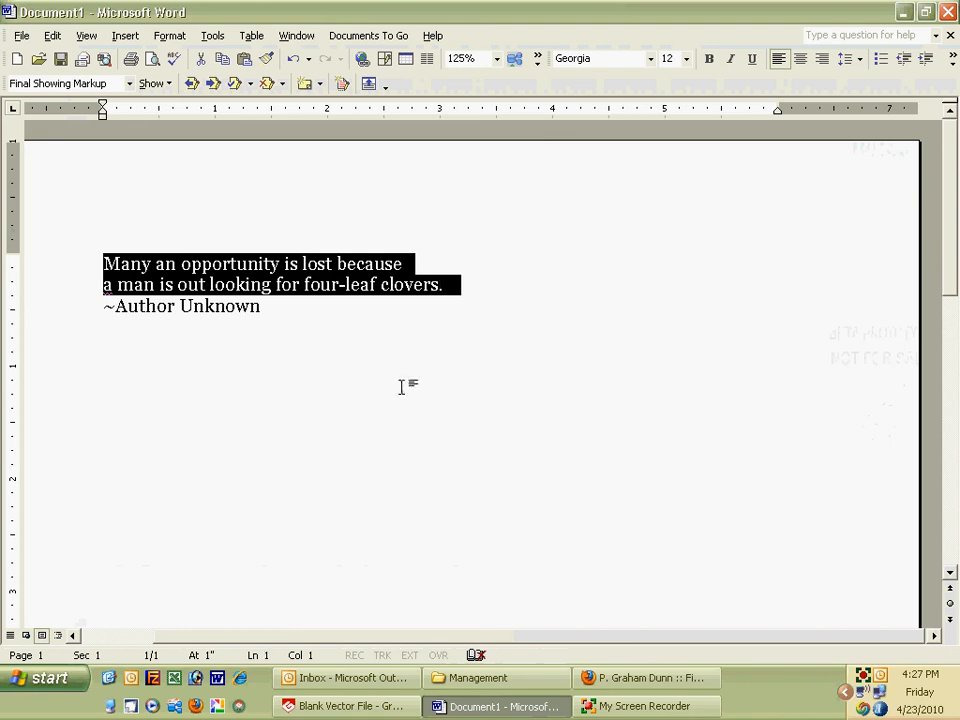
left_click(368, 706)
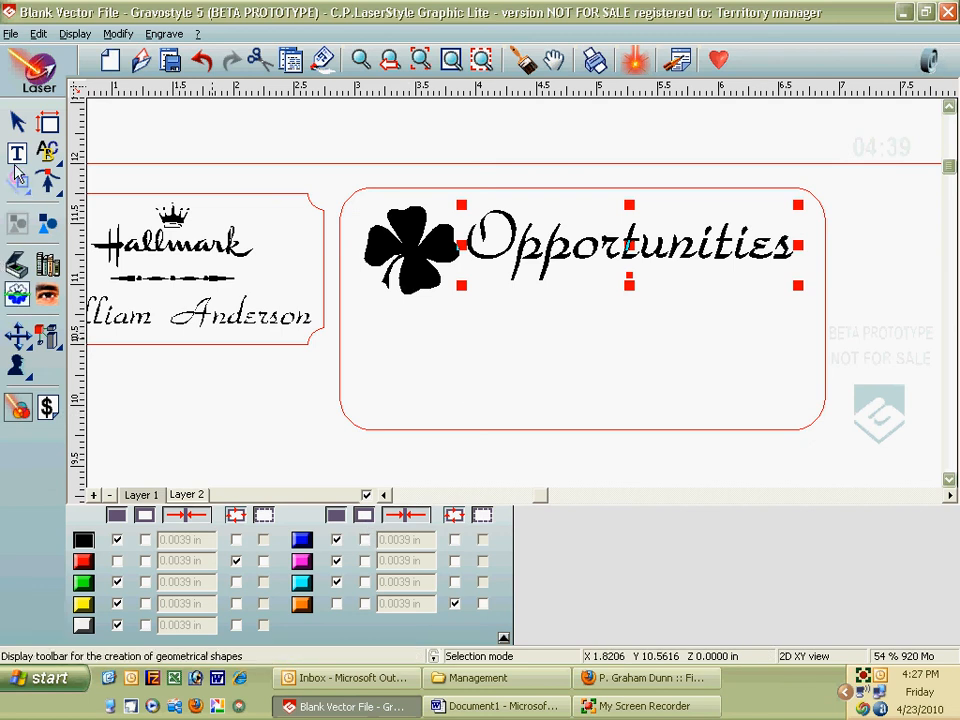
left_click(16, 153)
left_click(656, 380)
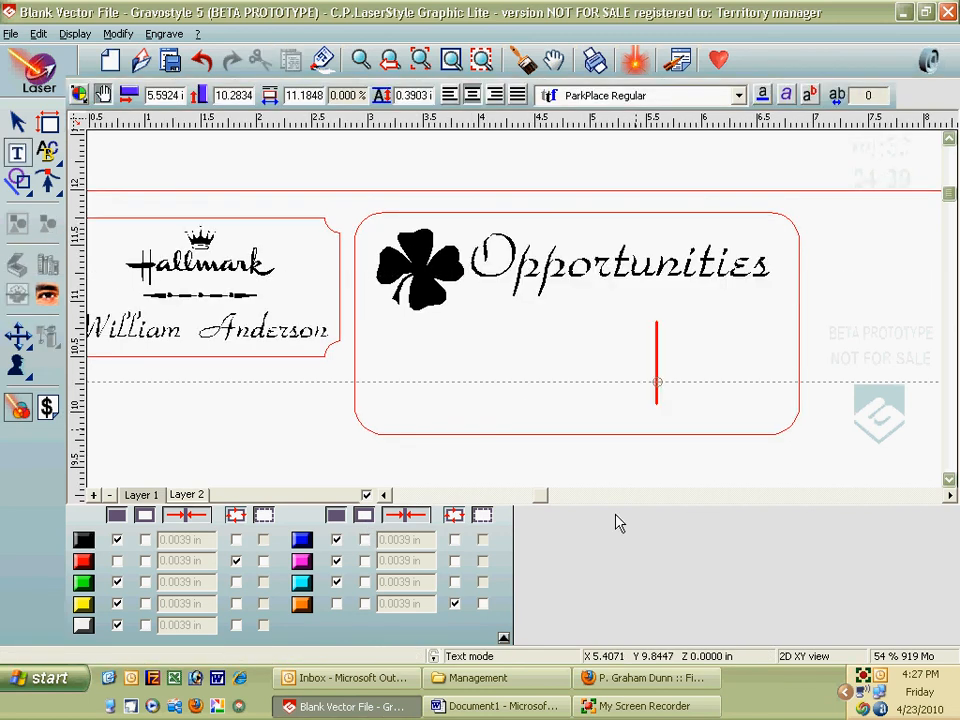
key("ctrl+v")
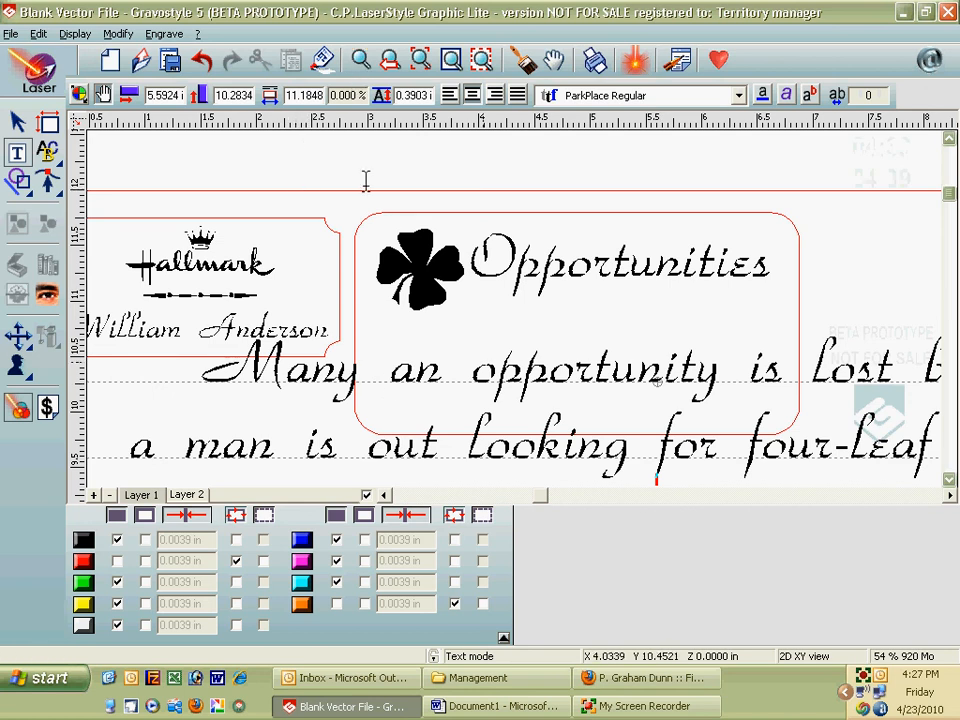
left_click(391, 61)
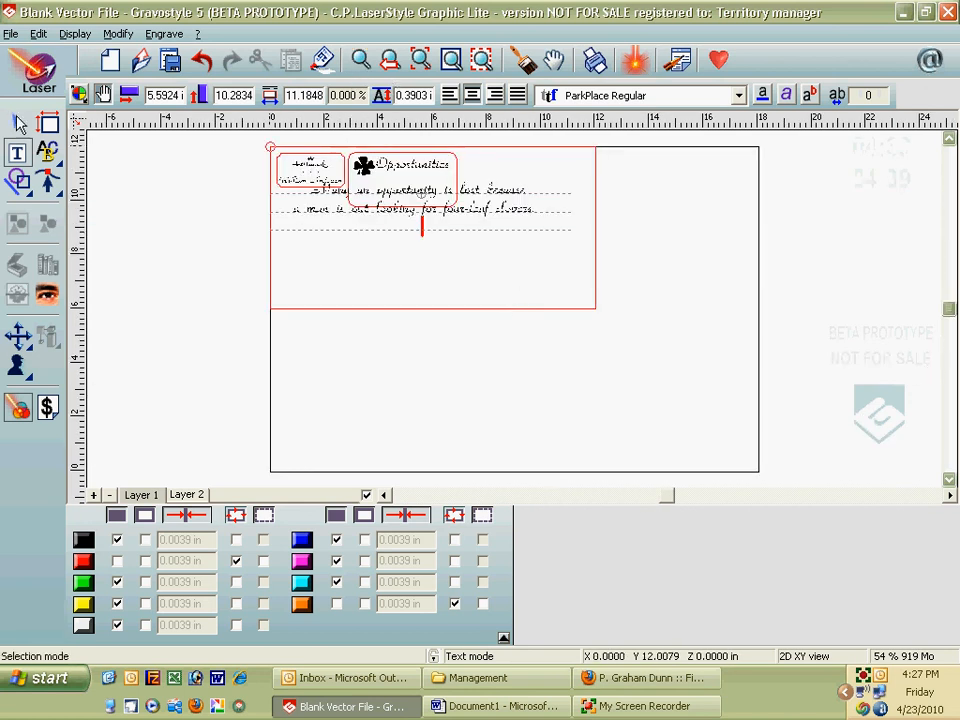
Step: Change the pasted two-line quote's font from the script face to Berolina-Light
left_click(18, 122)
left_click(486, 190)
double_click(486, 190)
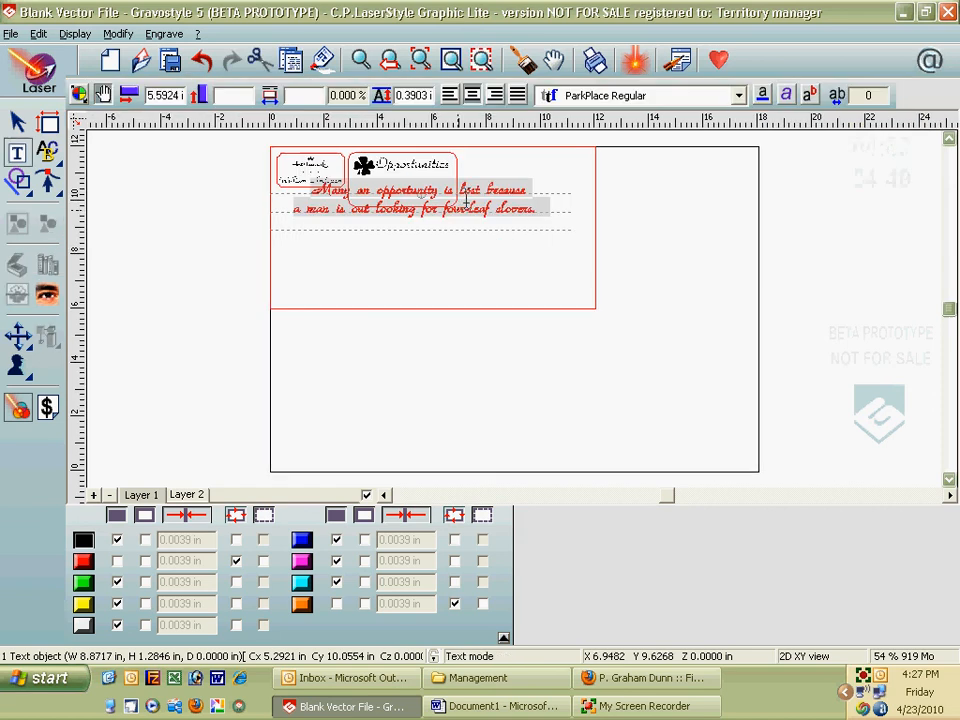
left_click(739, 95)
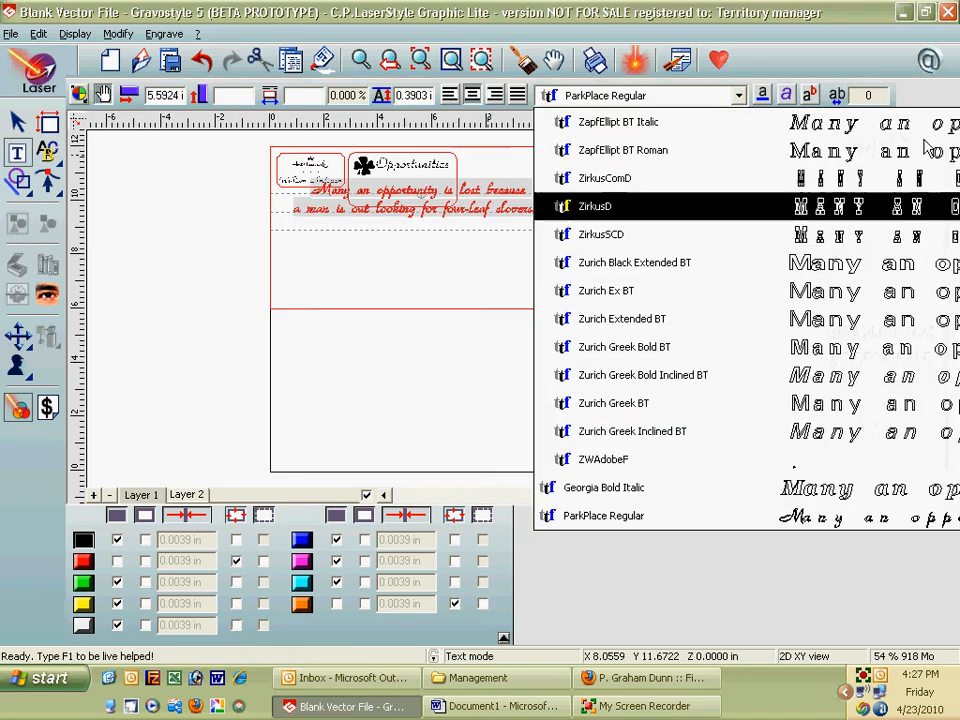
scroll(862, 185, "up", 10)
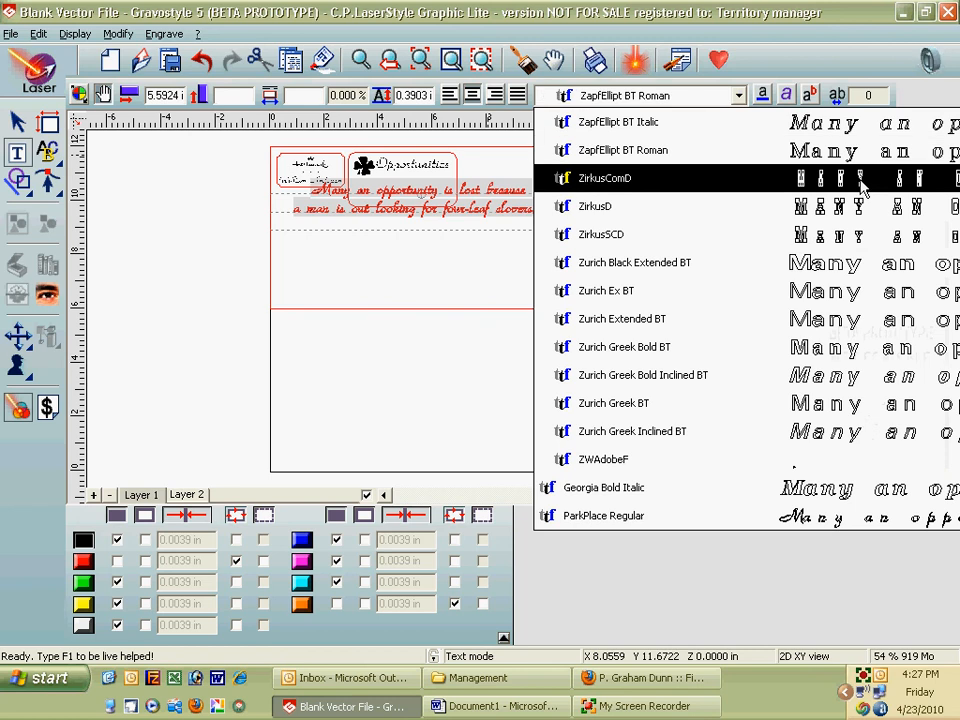
scroll(862, 185, "up", 10)
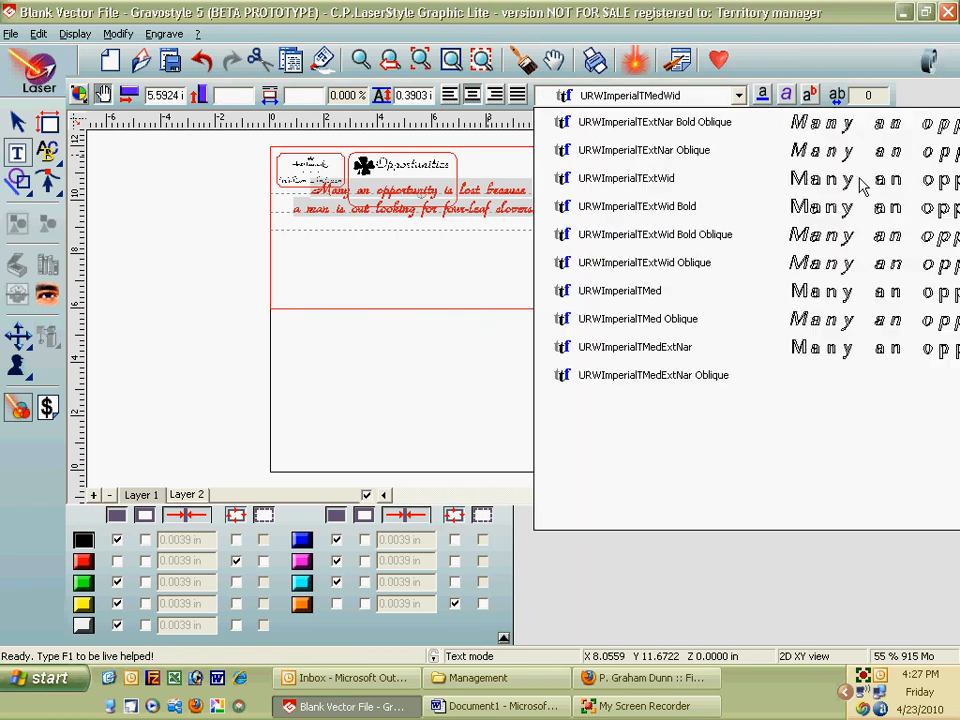
scroll(862, 185, "up", 10)
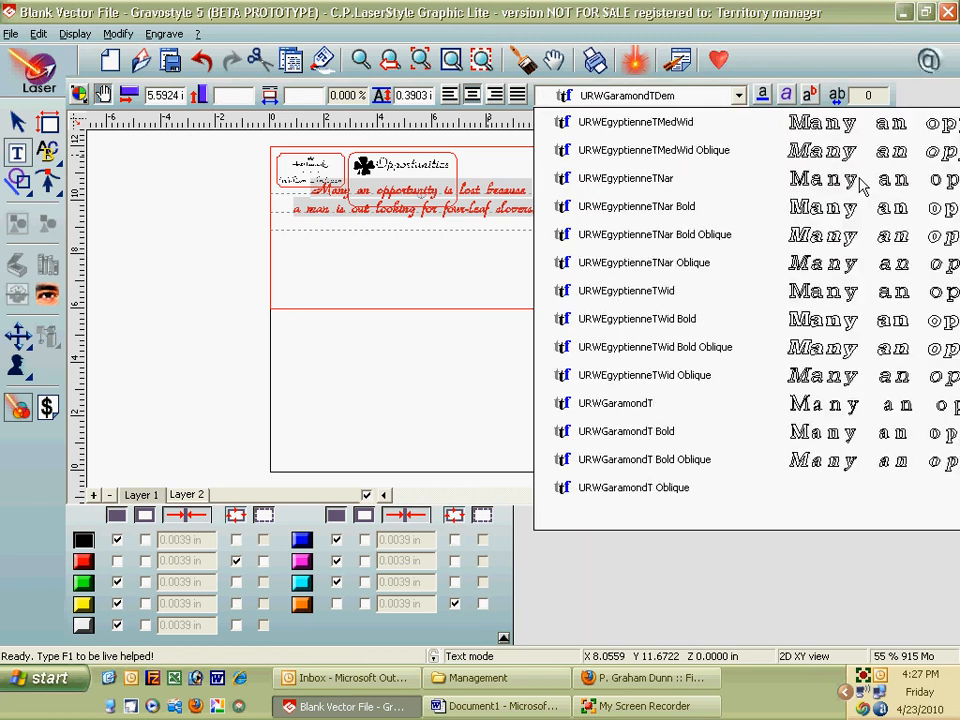
scroll(862, 185, "up", 10)
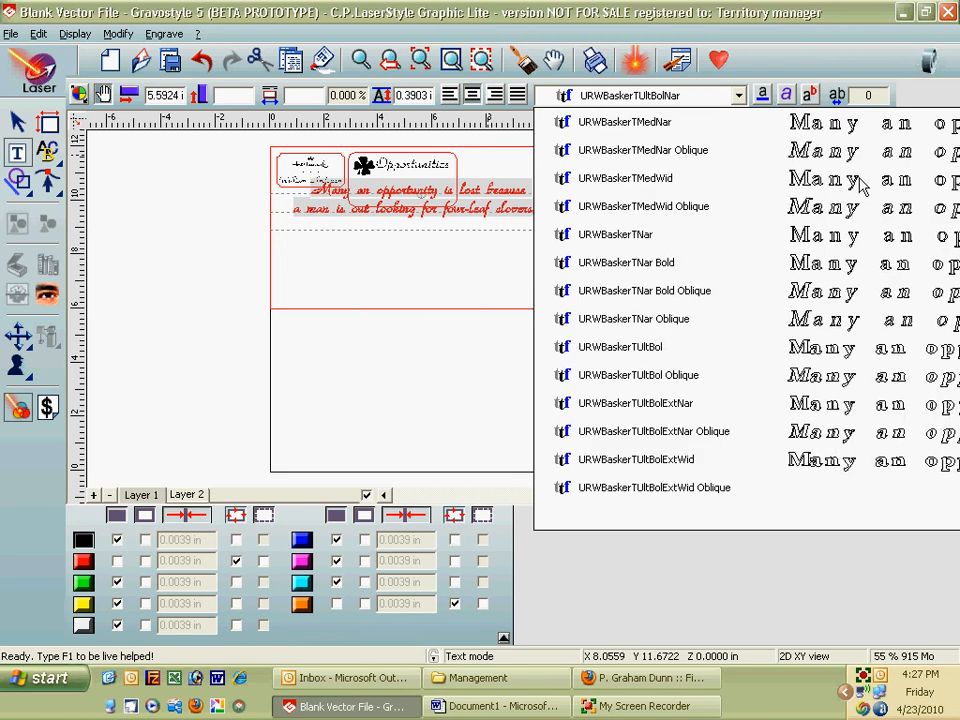
scroll(862, 185, "up", 10)
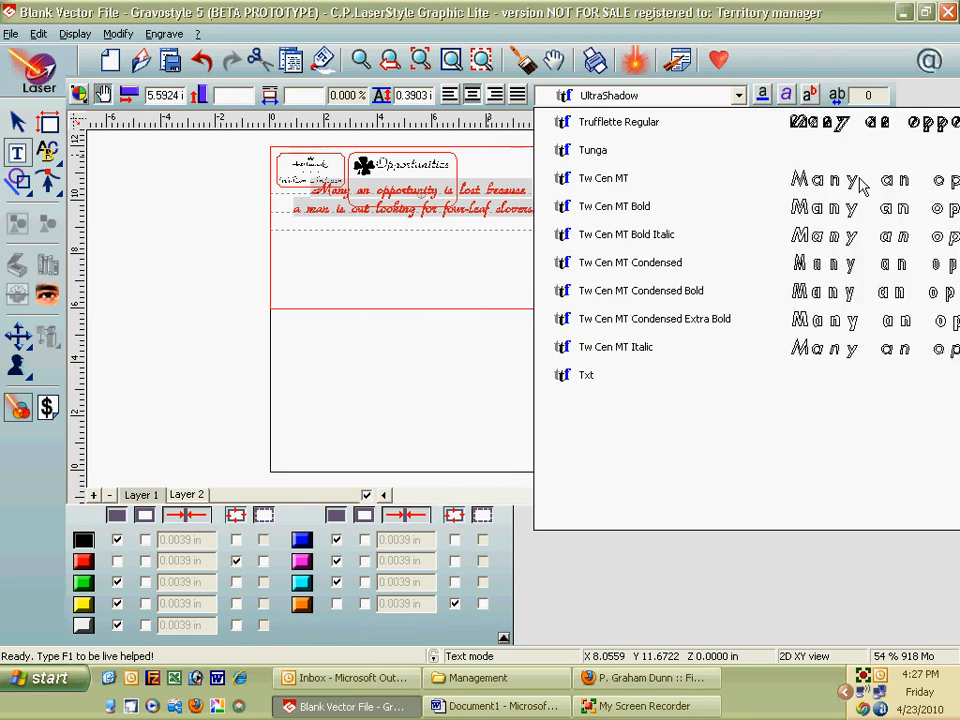
scroll(848, 189, "up", 10)
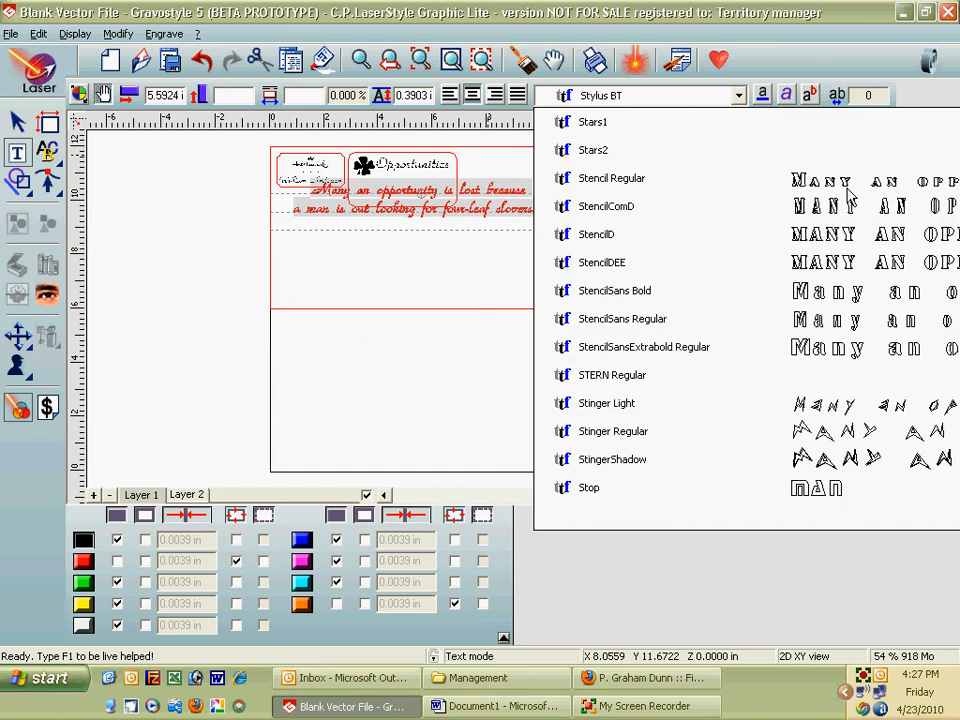
key("a")
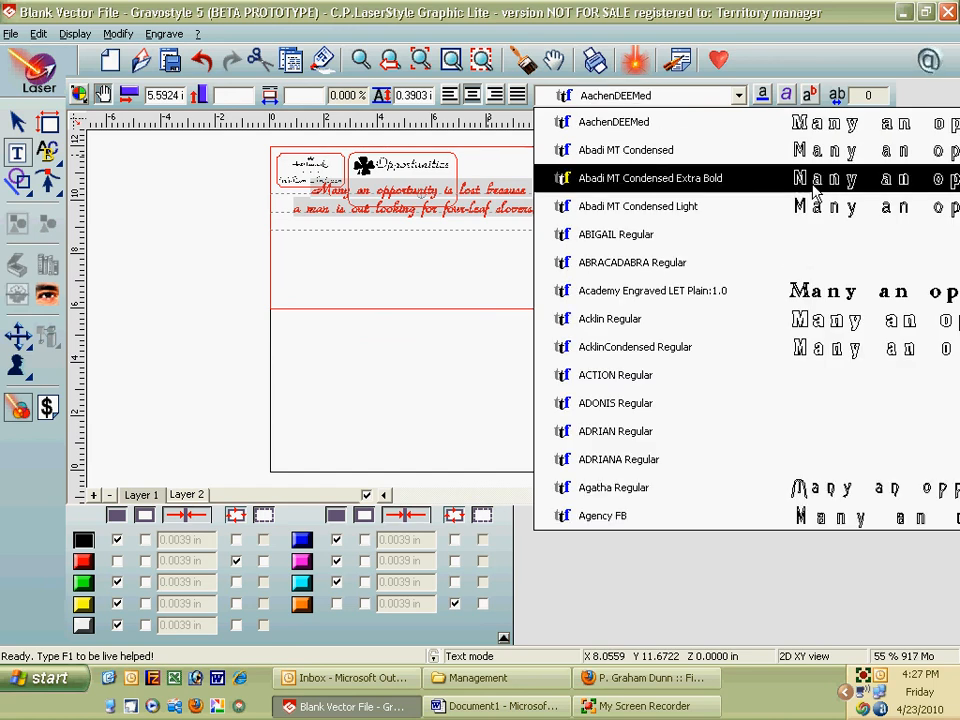
scroll(815, 190, "up", 3)
key("b")
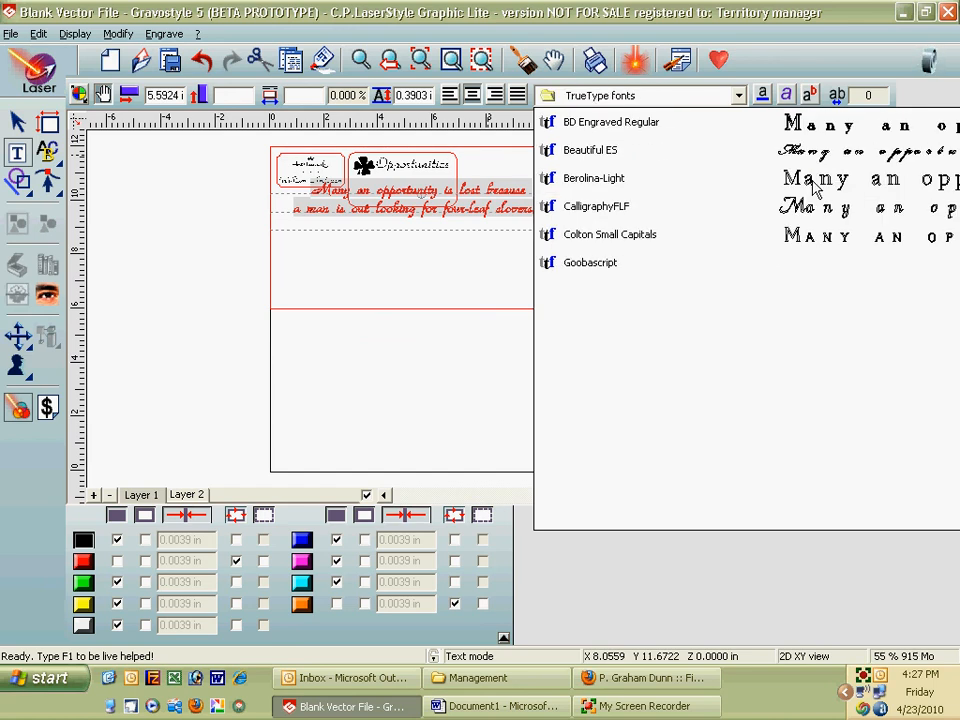
left_click(754, 184)
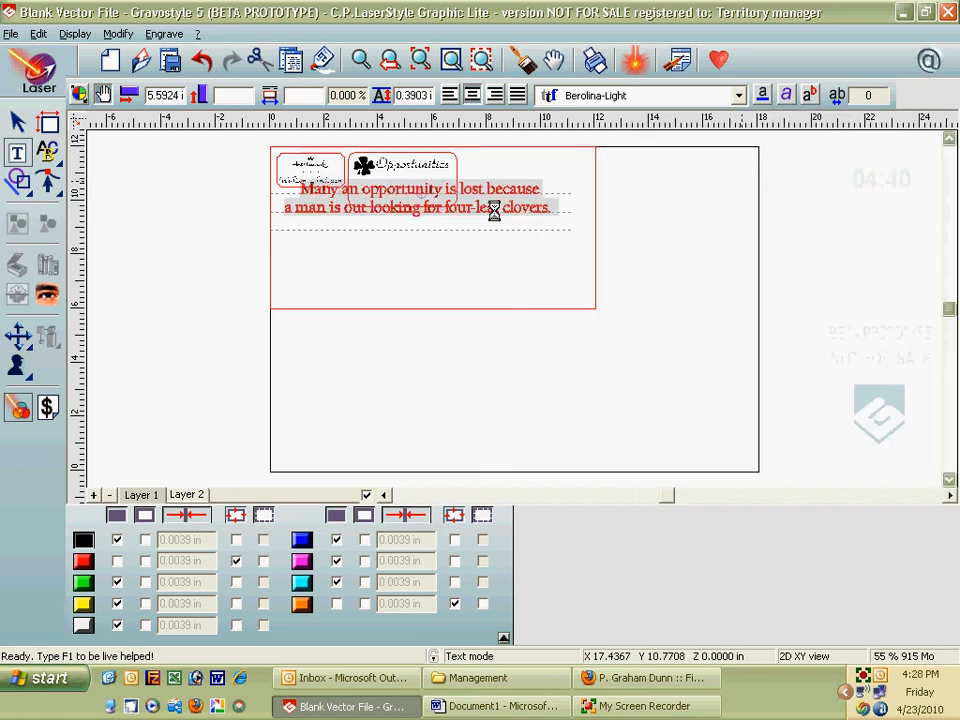
Step: Shrink the quote to about half size and fit it under 'Opportunities' inside the frame
left_click(24, 122)
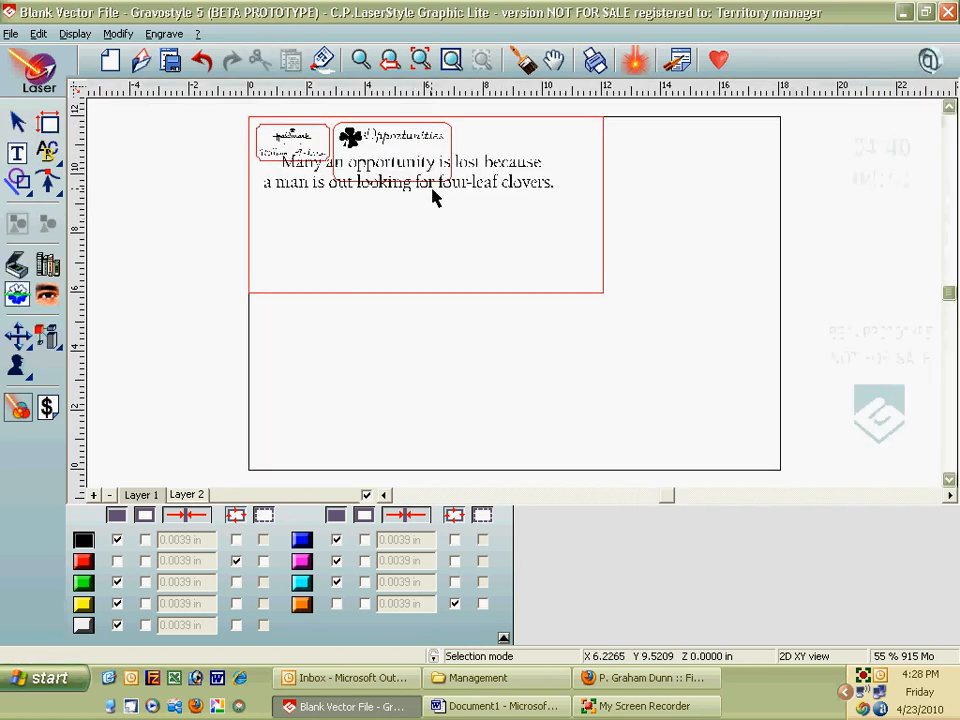
left_click(549, 199)
left_click_drag(255, 147, 403, 167)
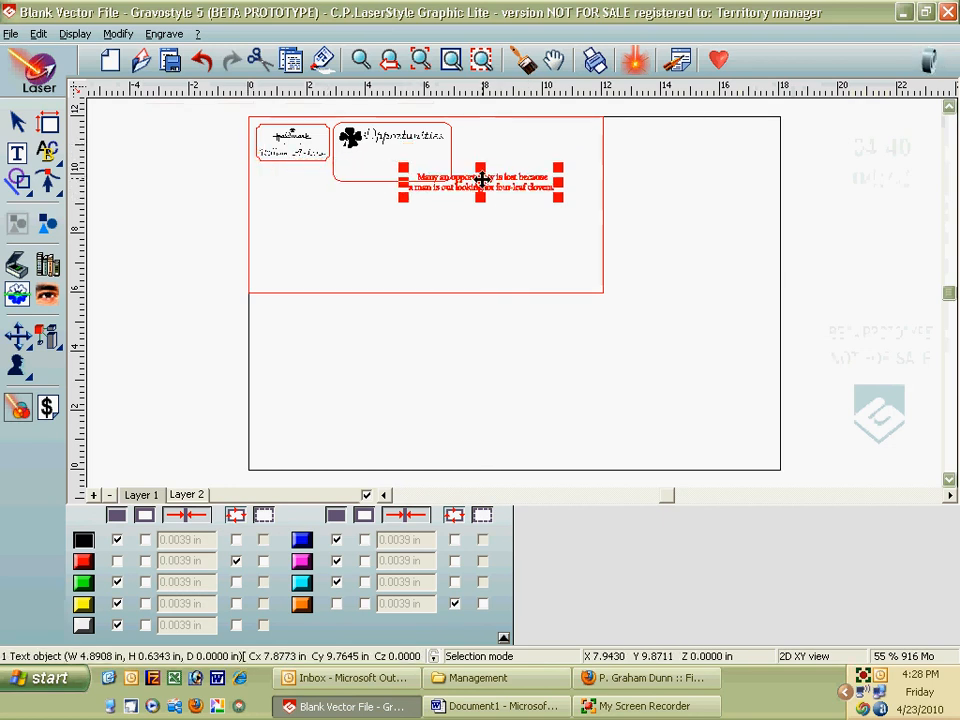
left_click_drag(486, 187, 409, 161)
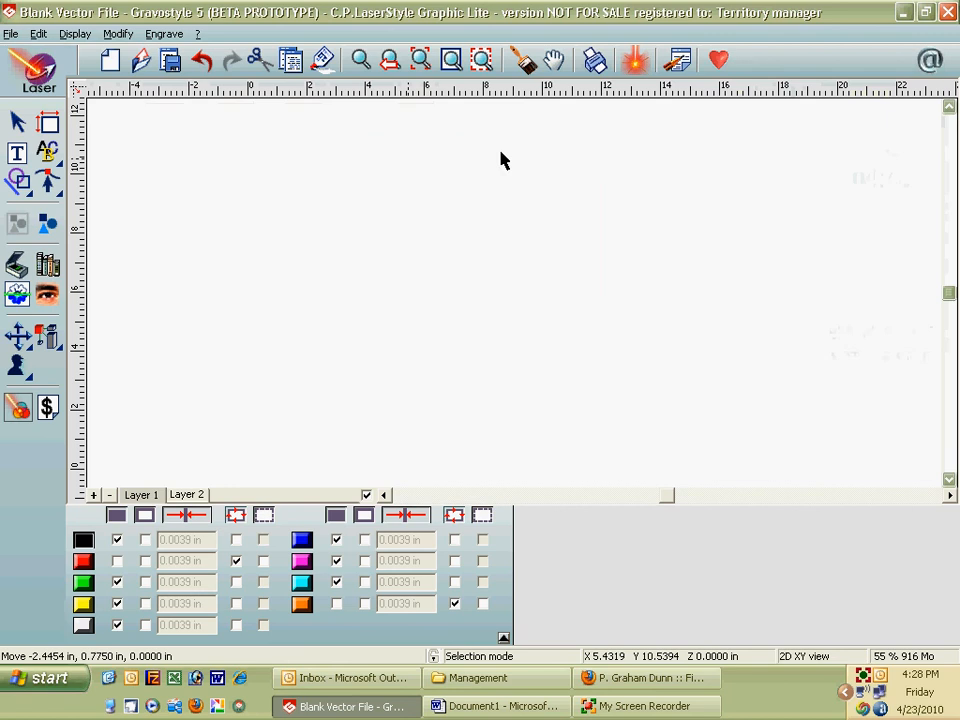
left_click_drag(489, 158, 451, 160)
Step: Copy the '~Author Unknown' line from the Word document
left_click(545, 707)
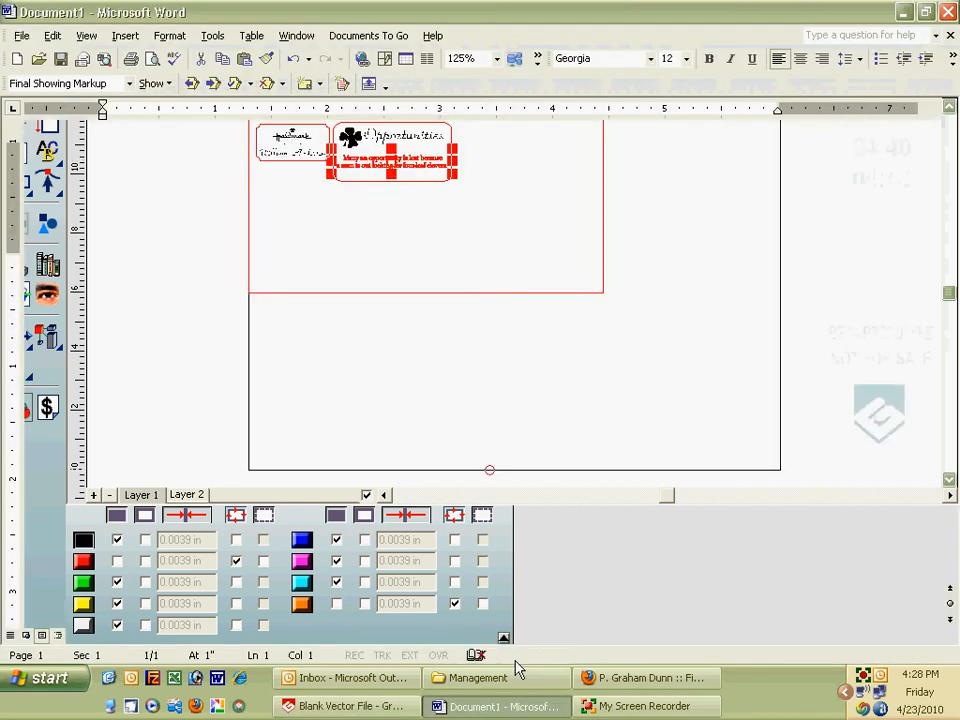
left_click(81, 312)
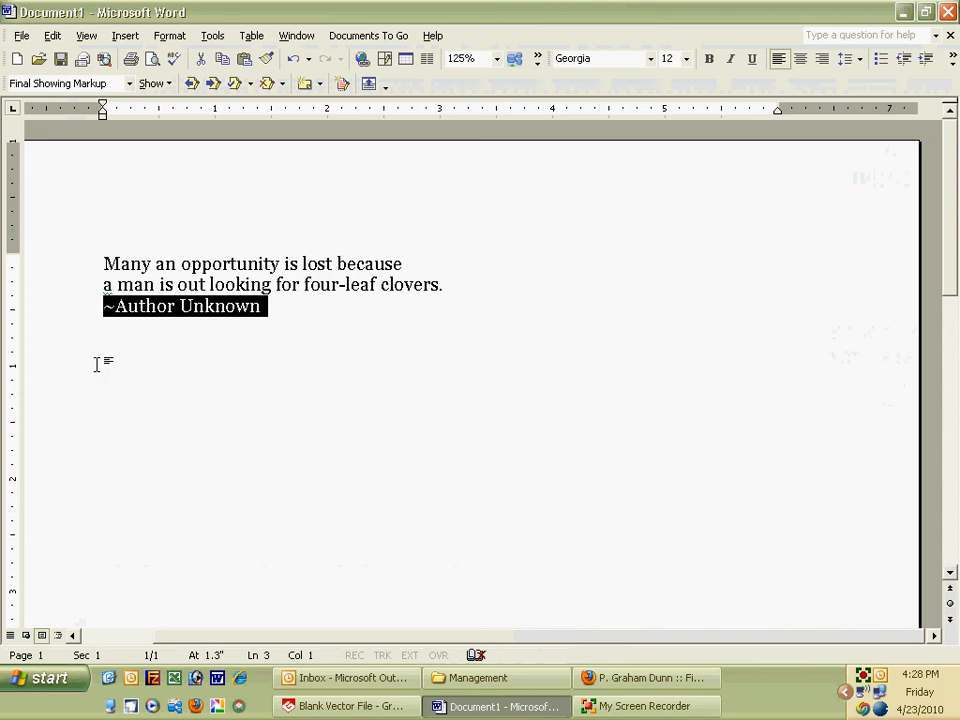
left_click(345, 706)
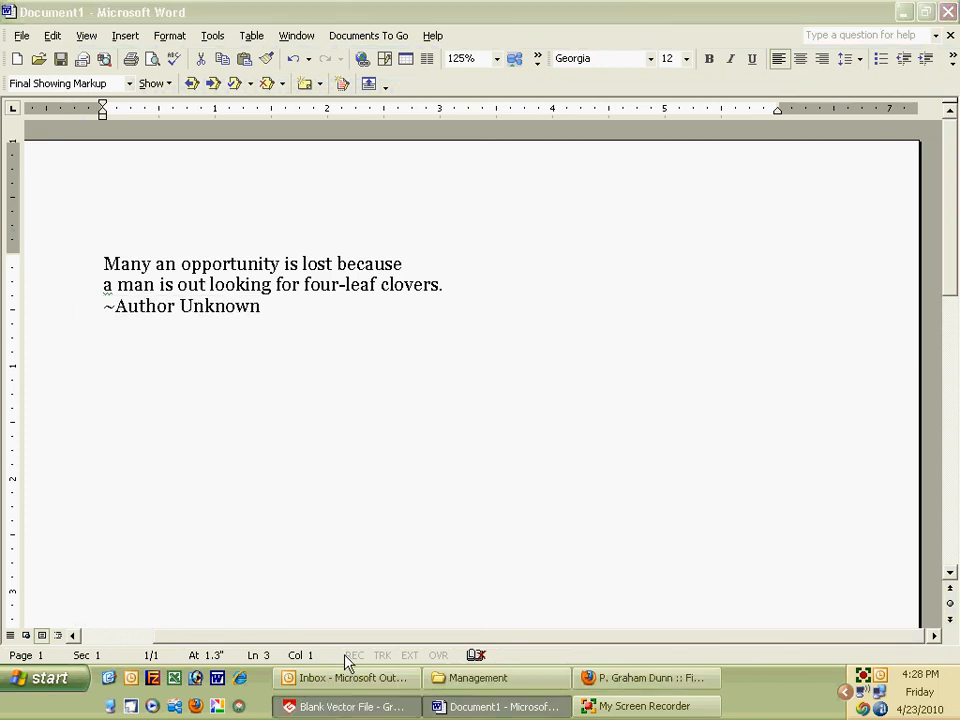
left_click(44, 168)
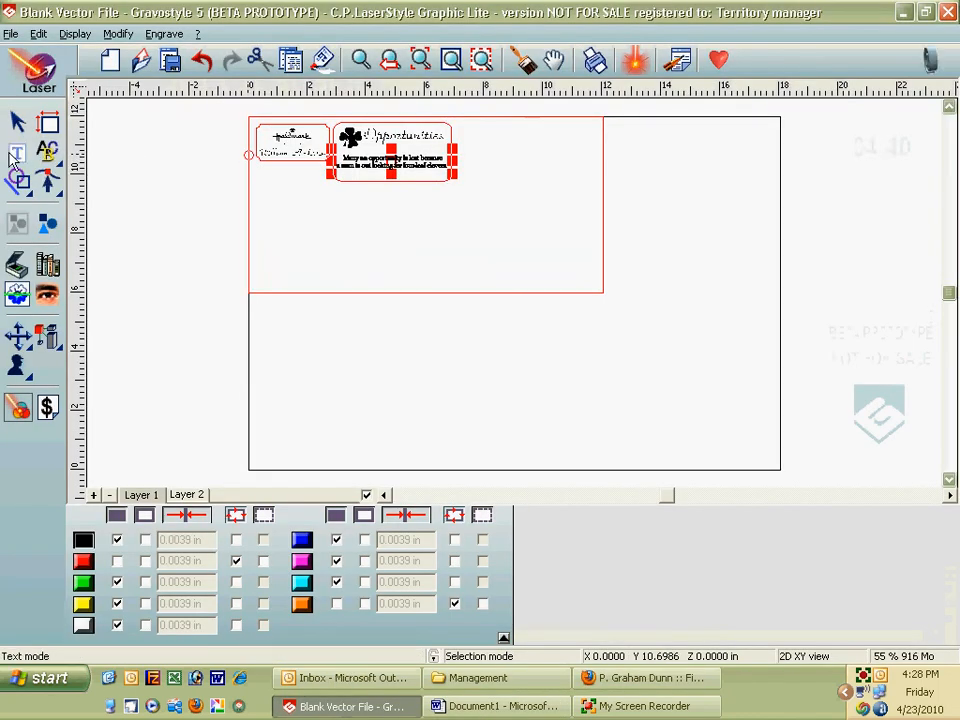
Step: Add the '~Author Unknown' text to the plate and zoom onto the clover card
left_click(392, 210)
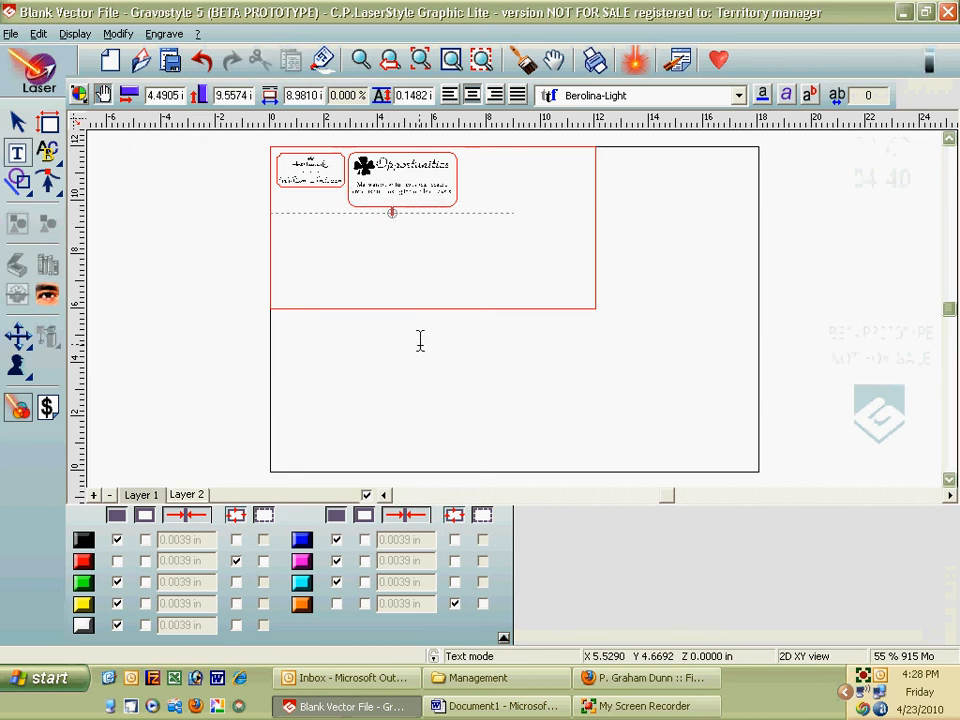
left_click(360, 60)
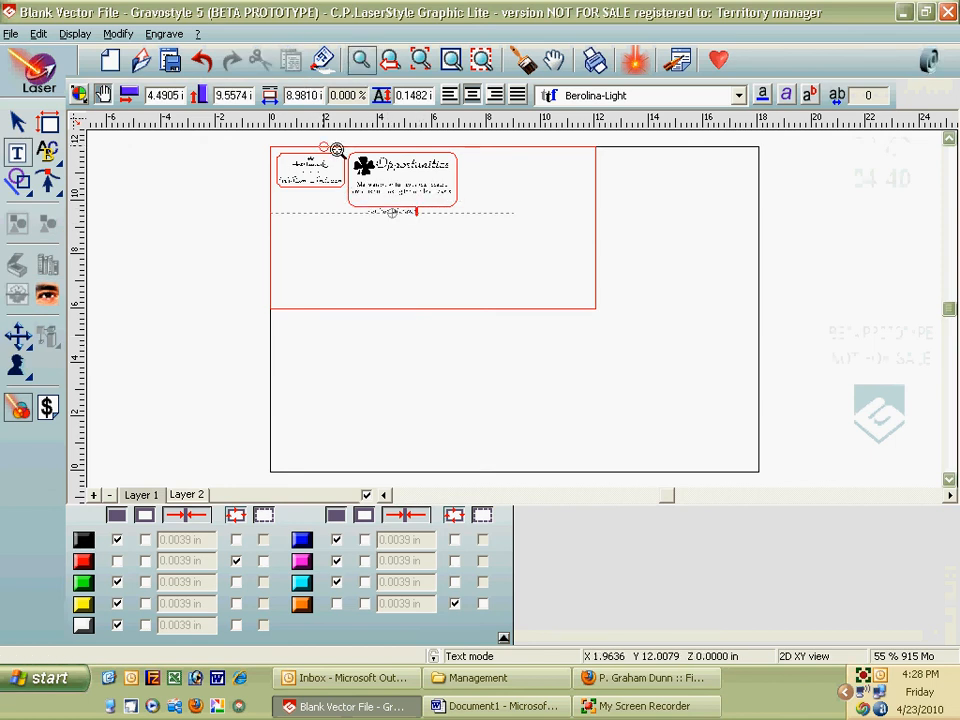
left_click_drag(332, 135, 486, 230)
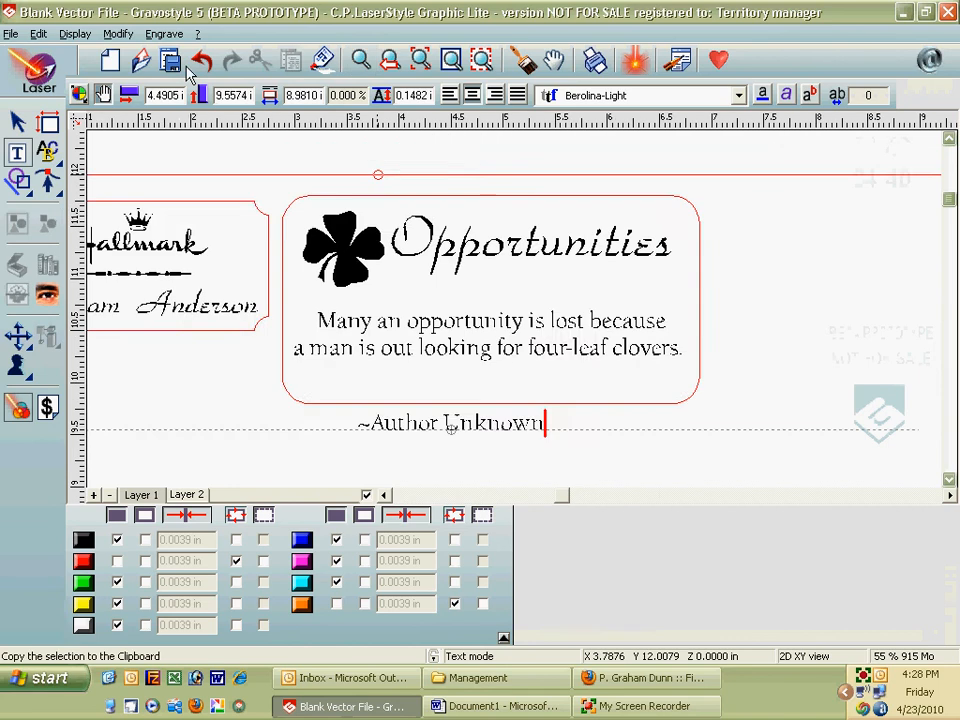
Step: Move '~Author Unknown' up beneath the quote inside the rounded frame
left_click(17, 121)
left_click(549, 342)
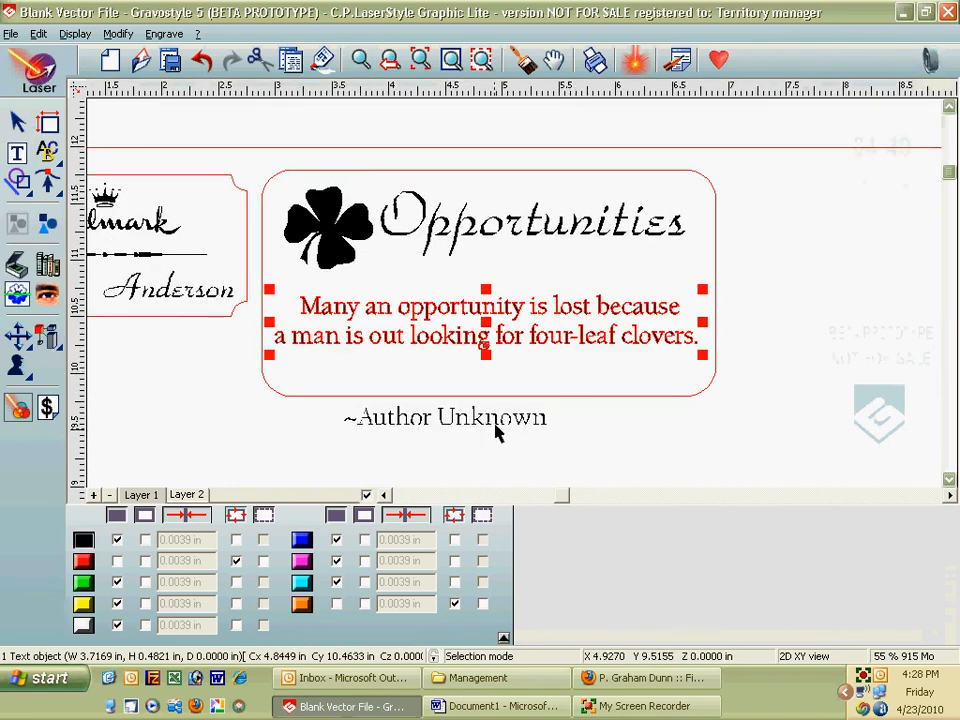
left_click(453, 418)
left_click_drag(455, 418, 533, 371)
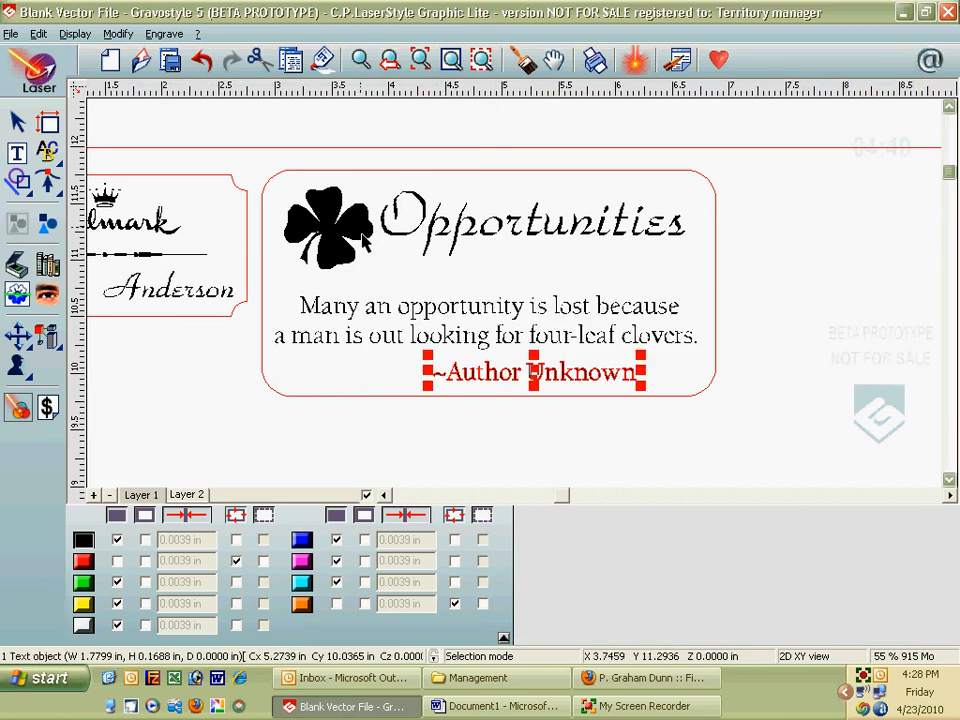
left_click_drag(272, 176, 418, 272)
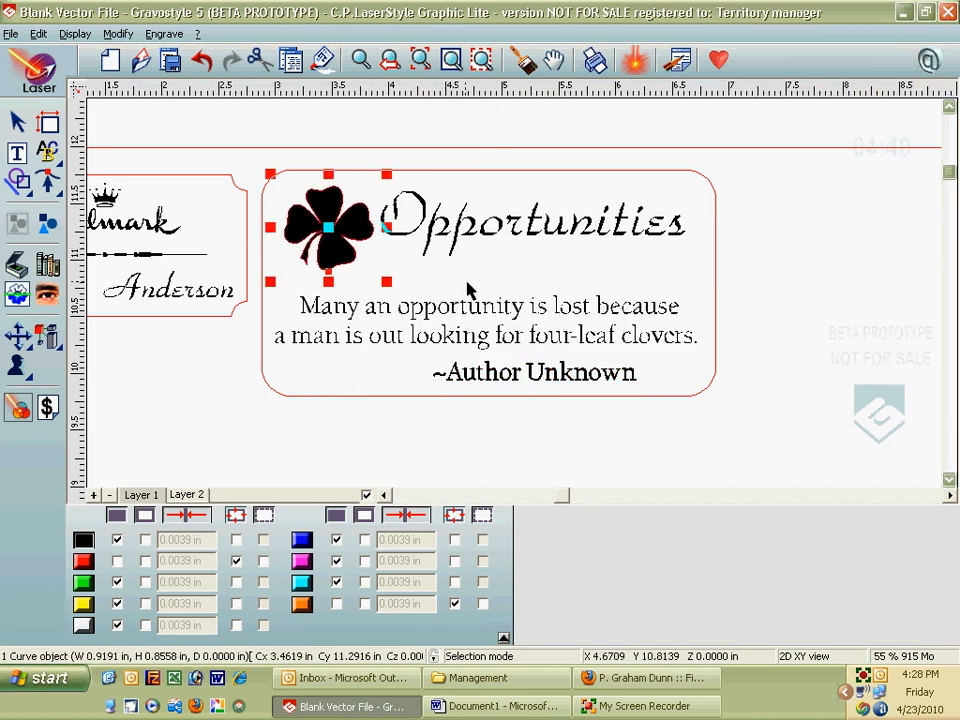
Step: Group the clover with the 'Opportunities' title
left_click(515, 235, "shift")
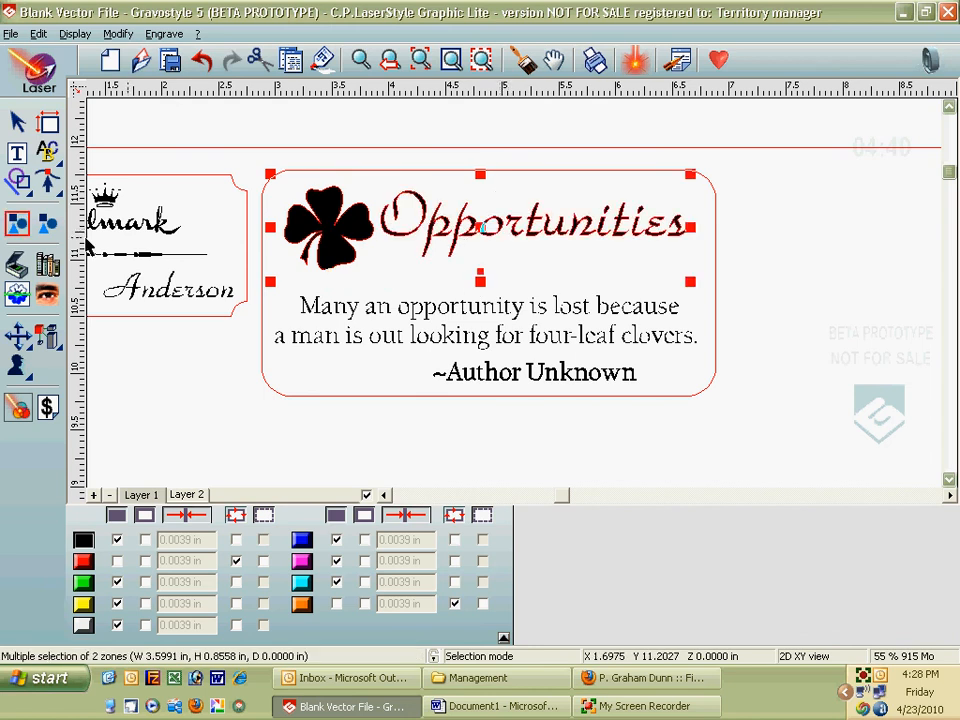
left_click(17, 222)
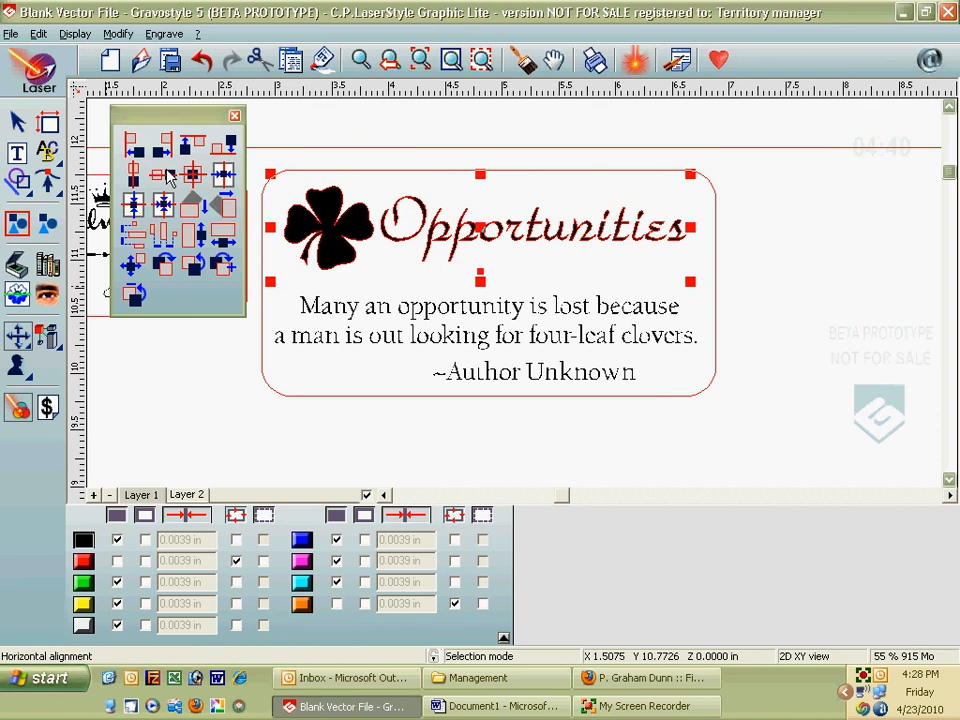
left_click(27, 232)
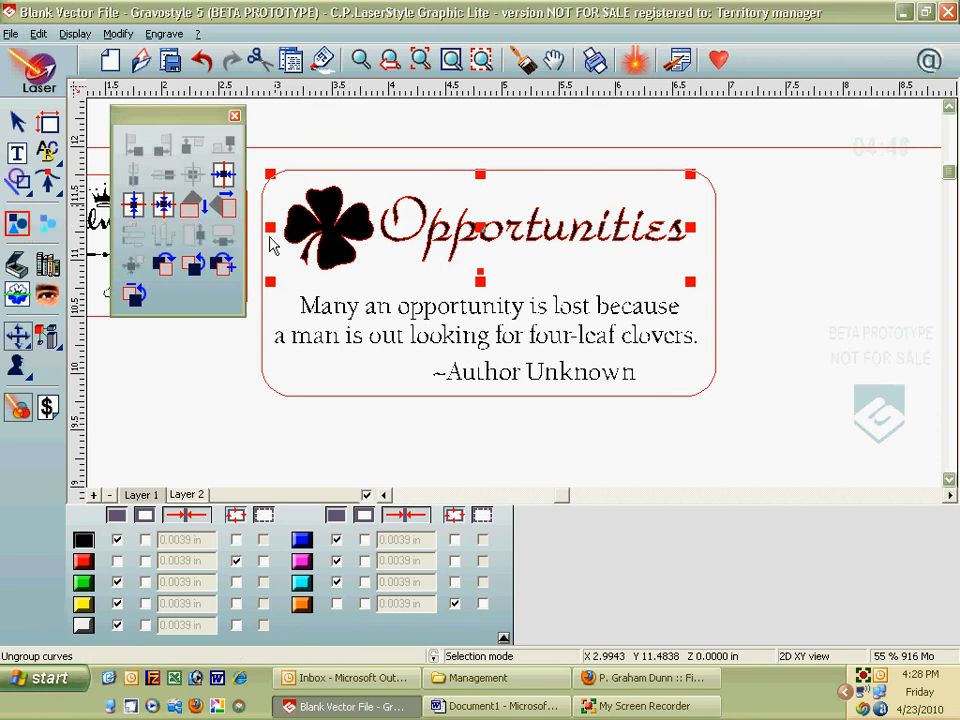
left_click(514, 189)
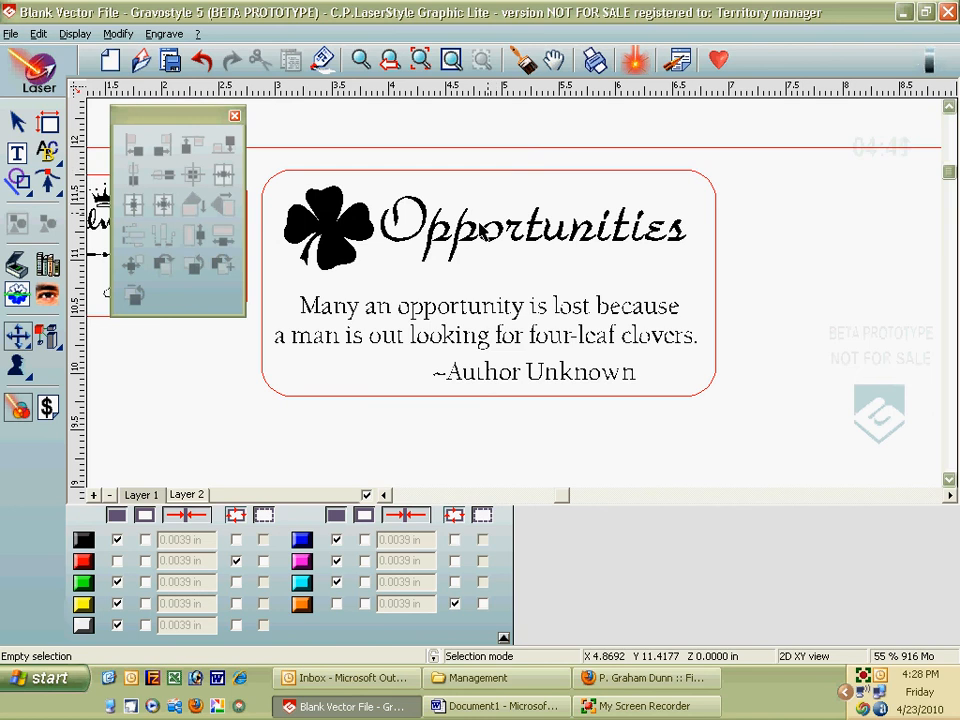
Step: Centre the title, quote and author lines, even their vertical spacing, and group them
left_click(436, 240)
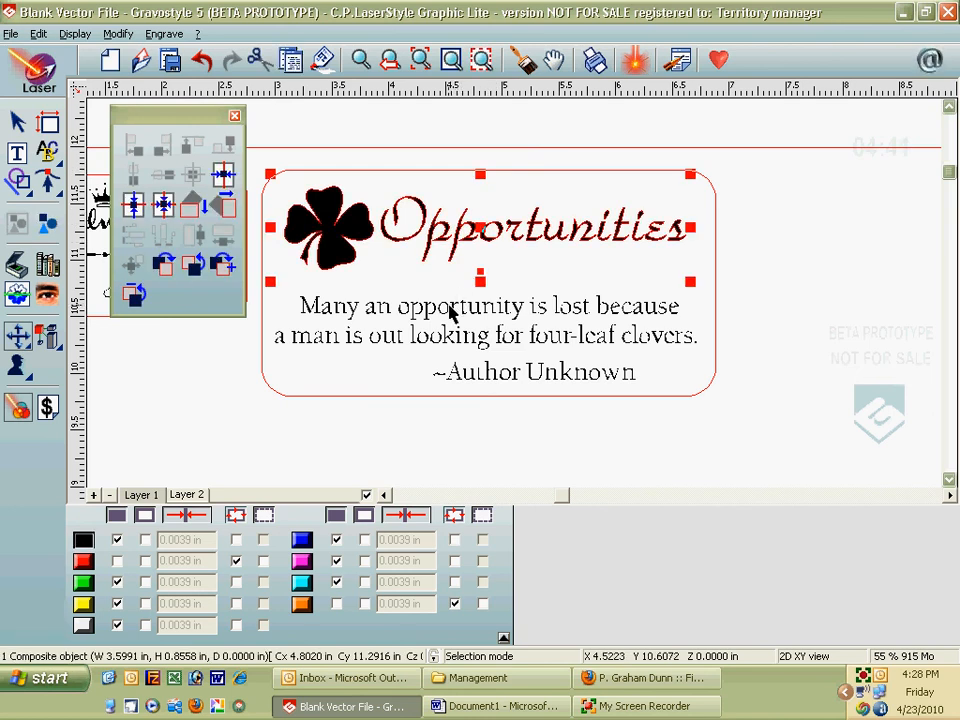
left_click(482, 340, "shift")
left_click(503, 378, "shift")
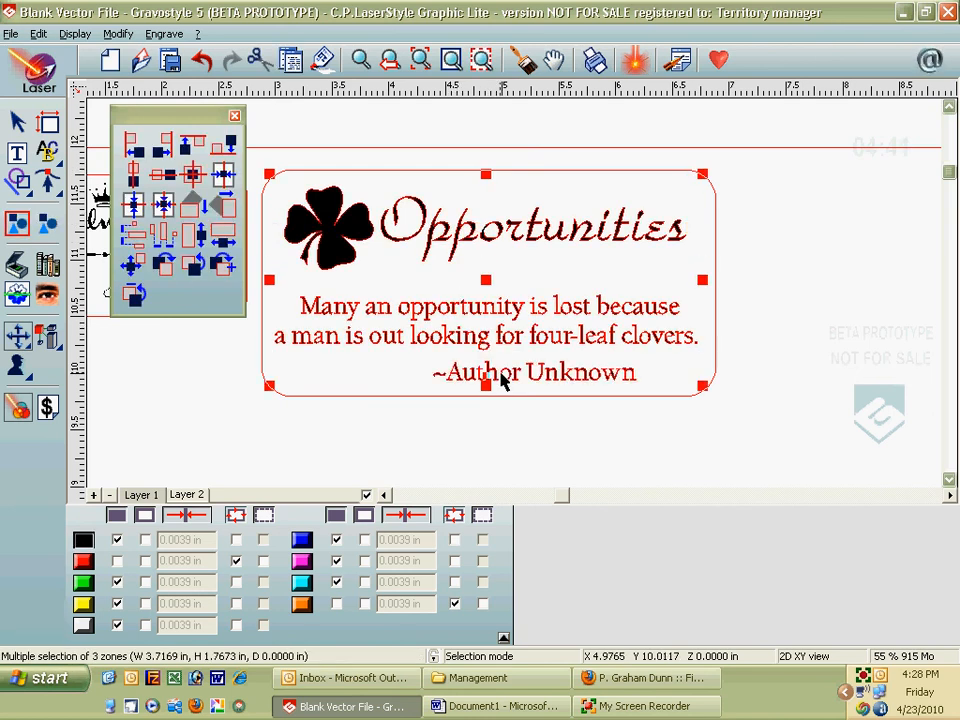
left_click(130, 178)
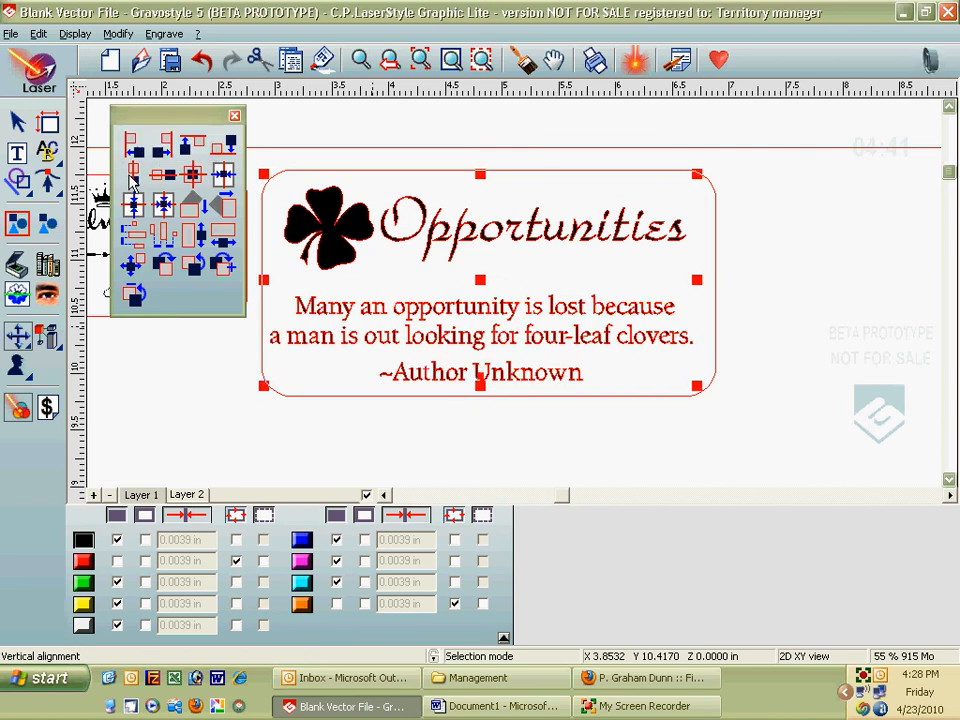
left_click(137, 243)
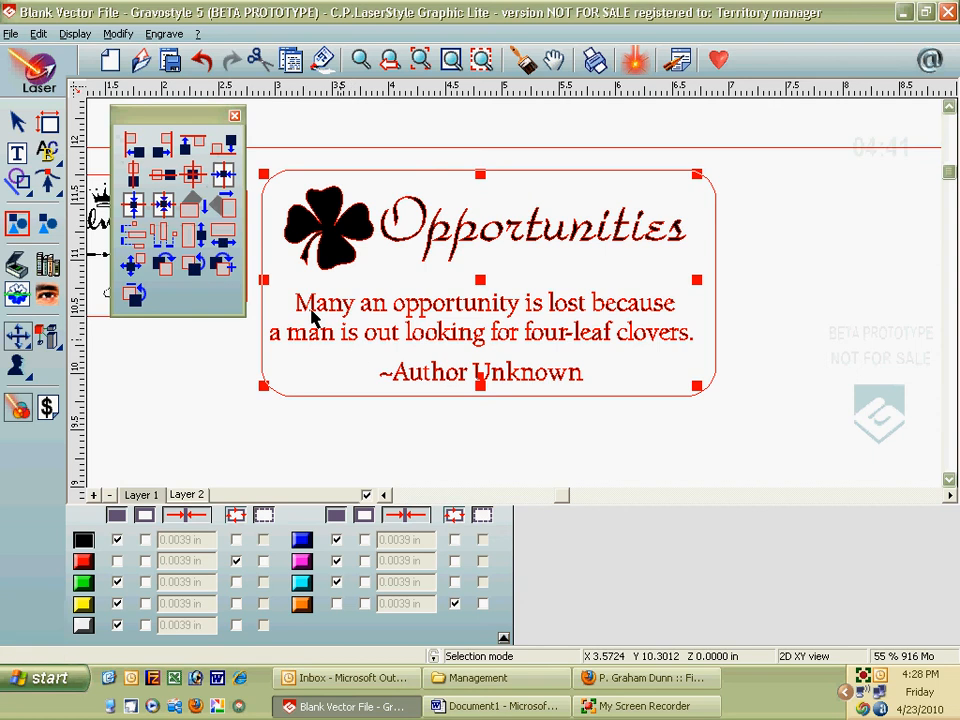
left_click(17, 180)
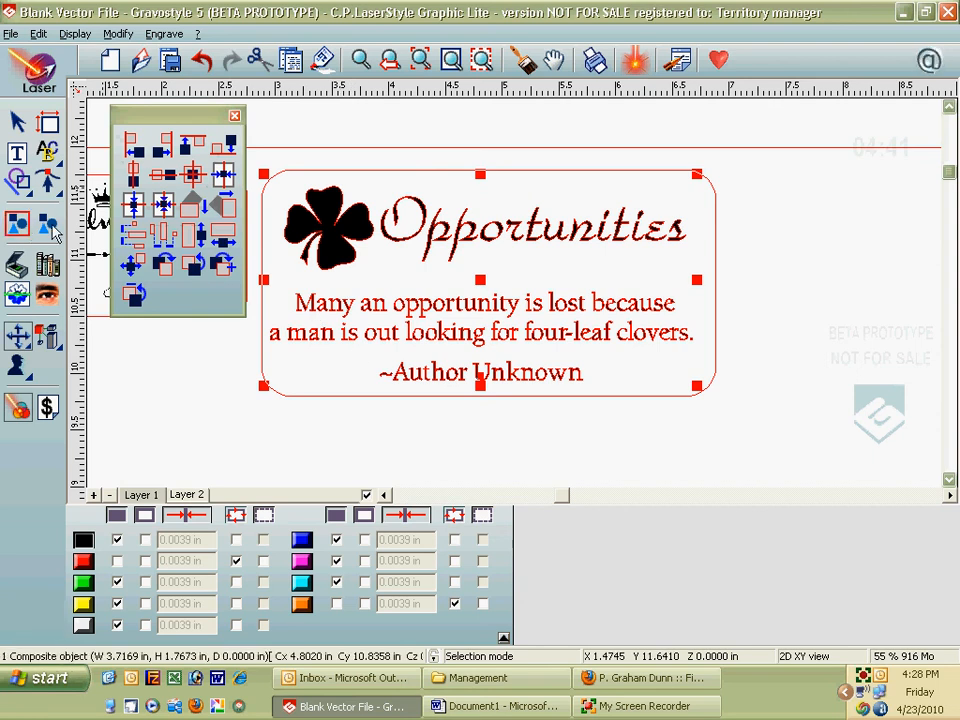
Step: Centre the rounded frame on the grouped content and open the L-Solution laser output settings
left_click(525, 171, "shift")
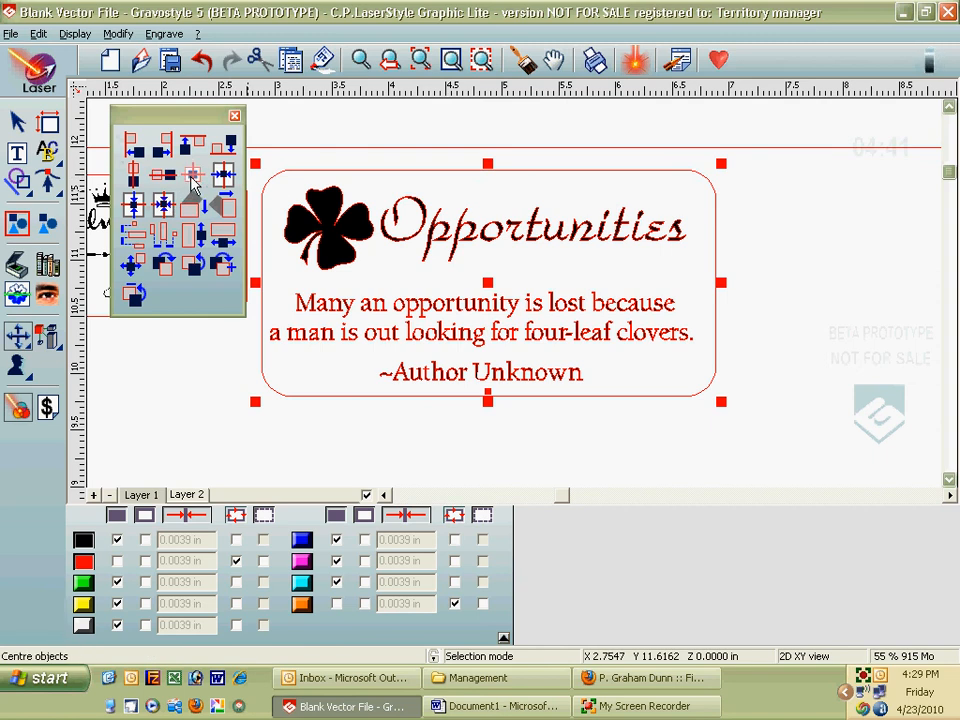
left_click(193, 178)
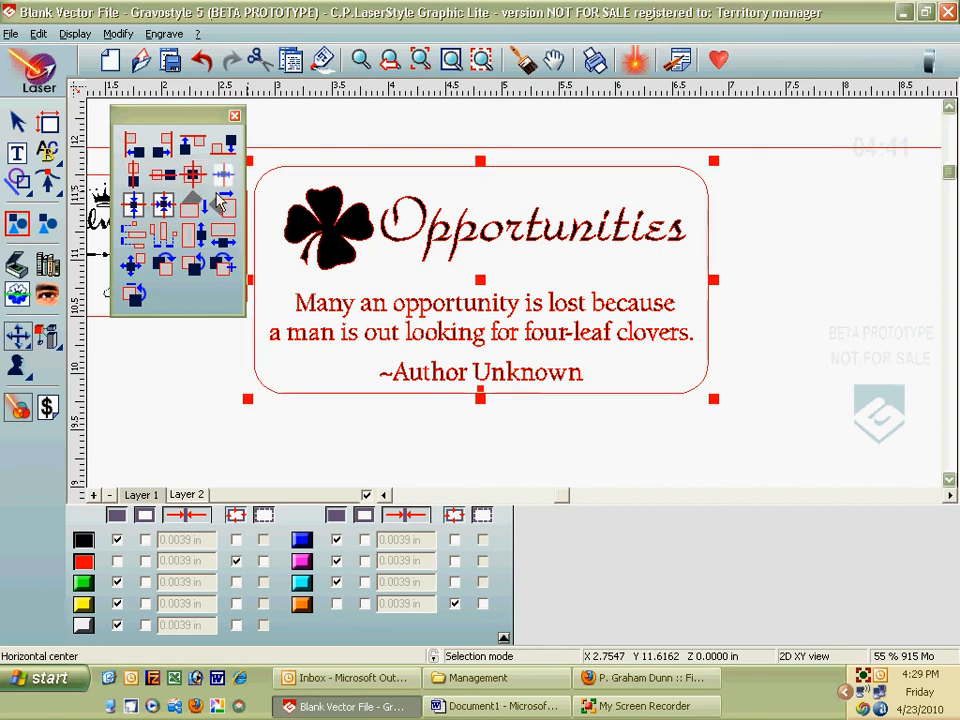
left_click(234, 115)
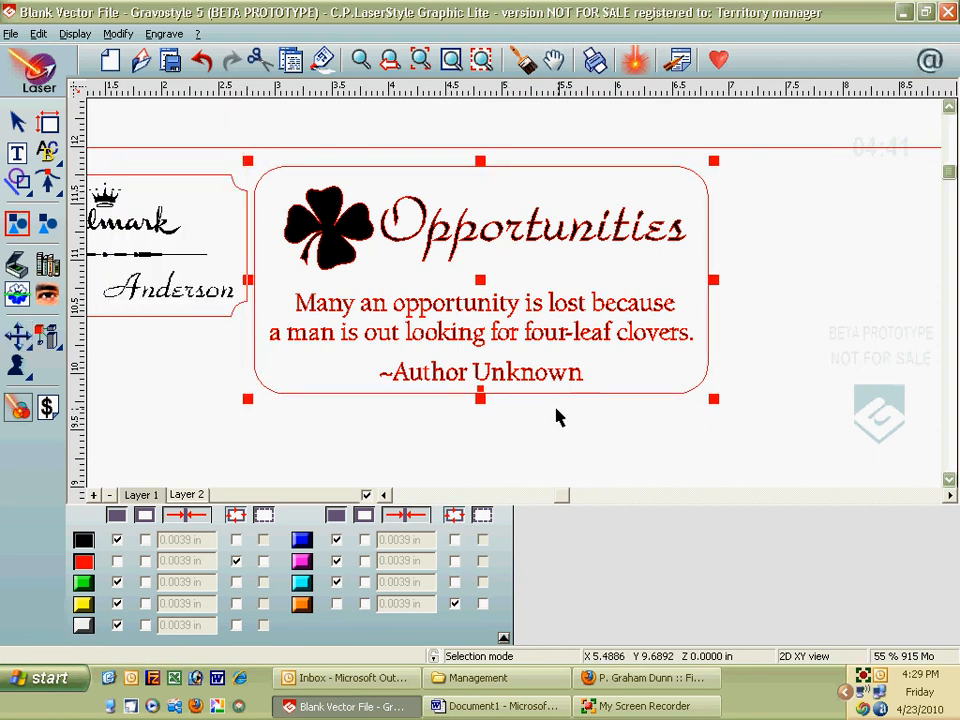
left_click(514, 443)
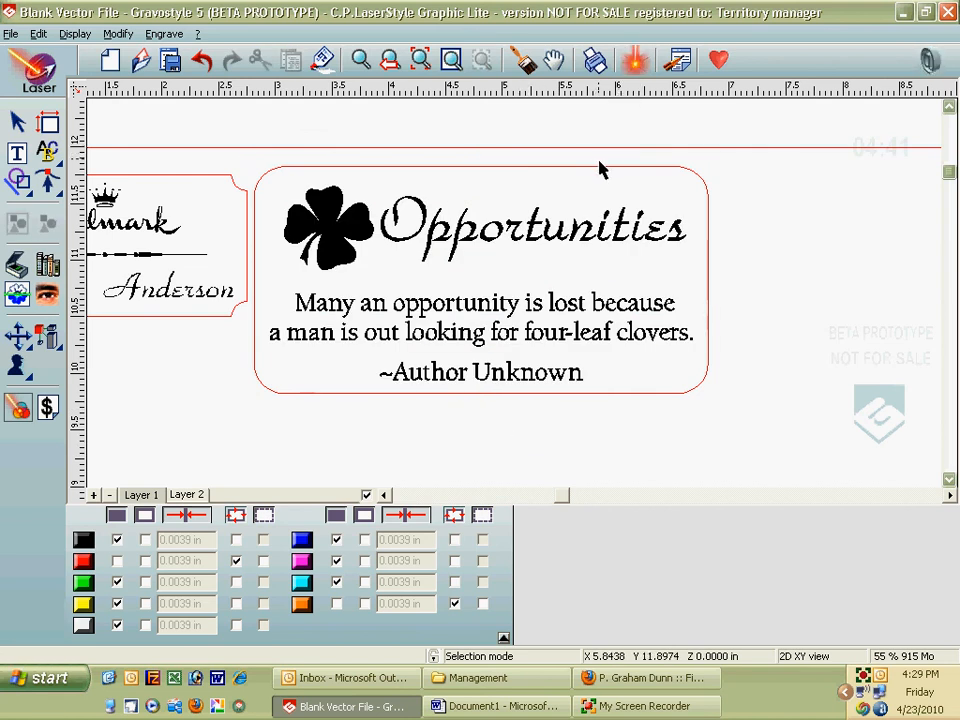
left_click(633, 66)
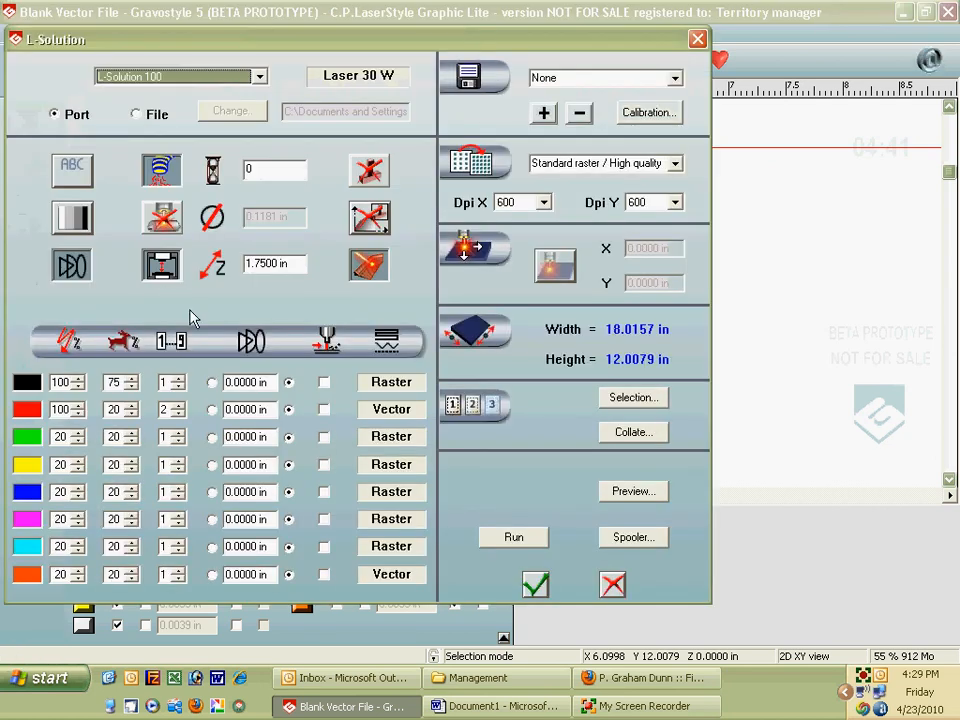